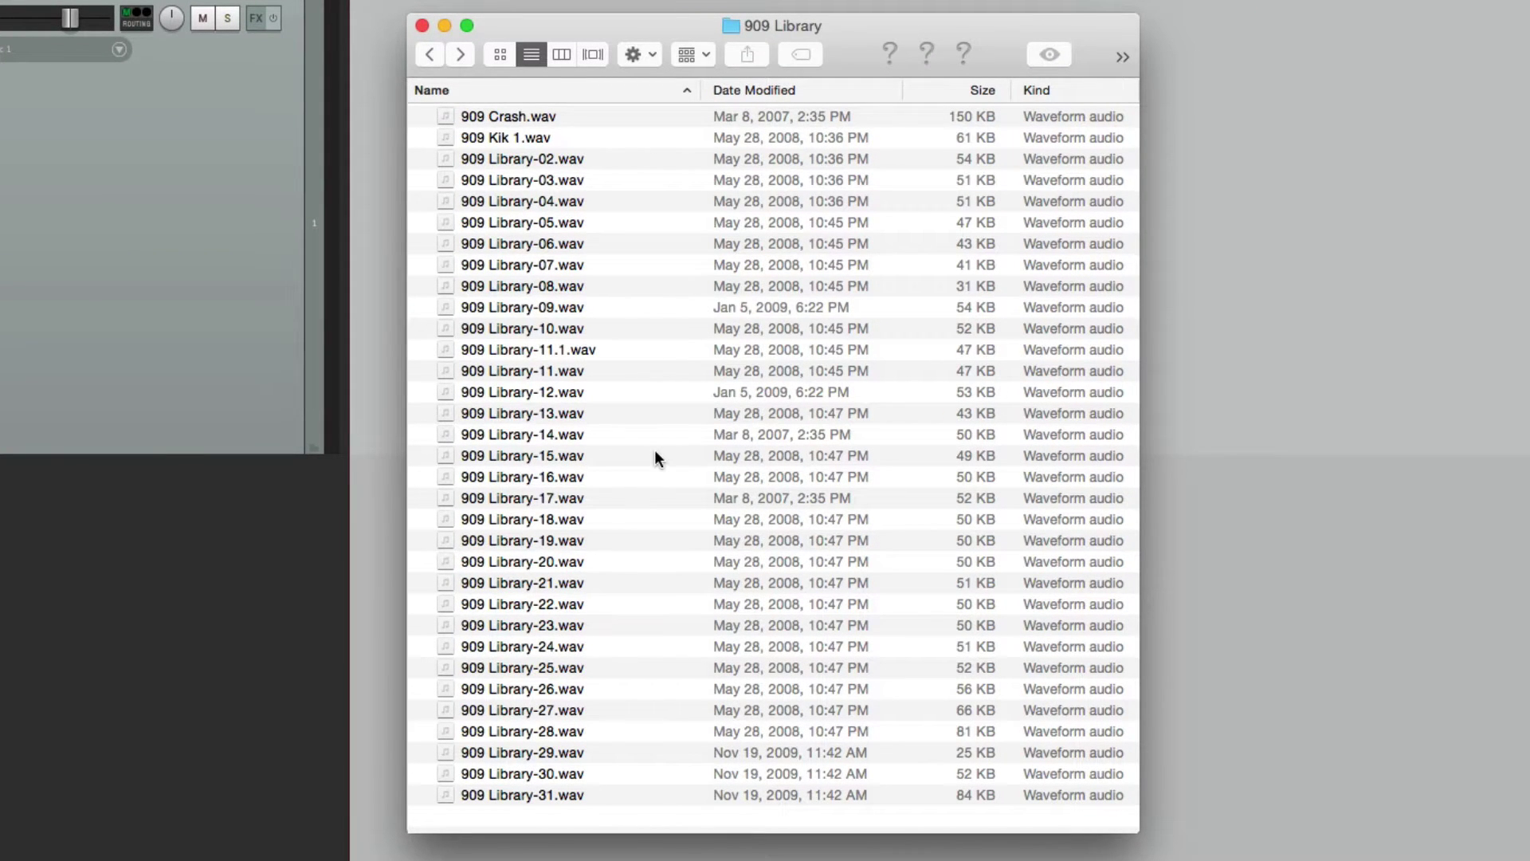
Import all 33 909 Library WAV samples back-to-back onto a single REAPER track
scroll(653, 381, up, 1)
key(super+a)
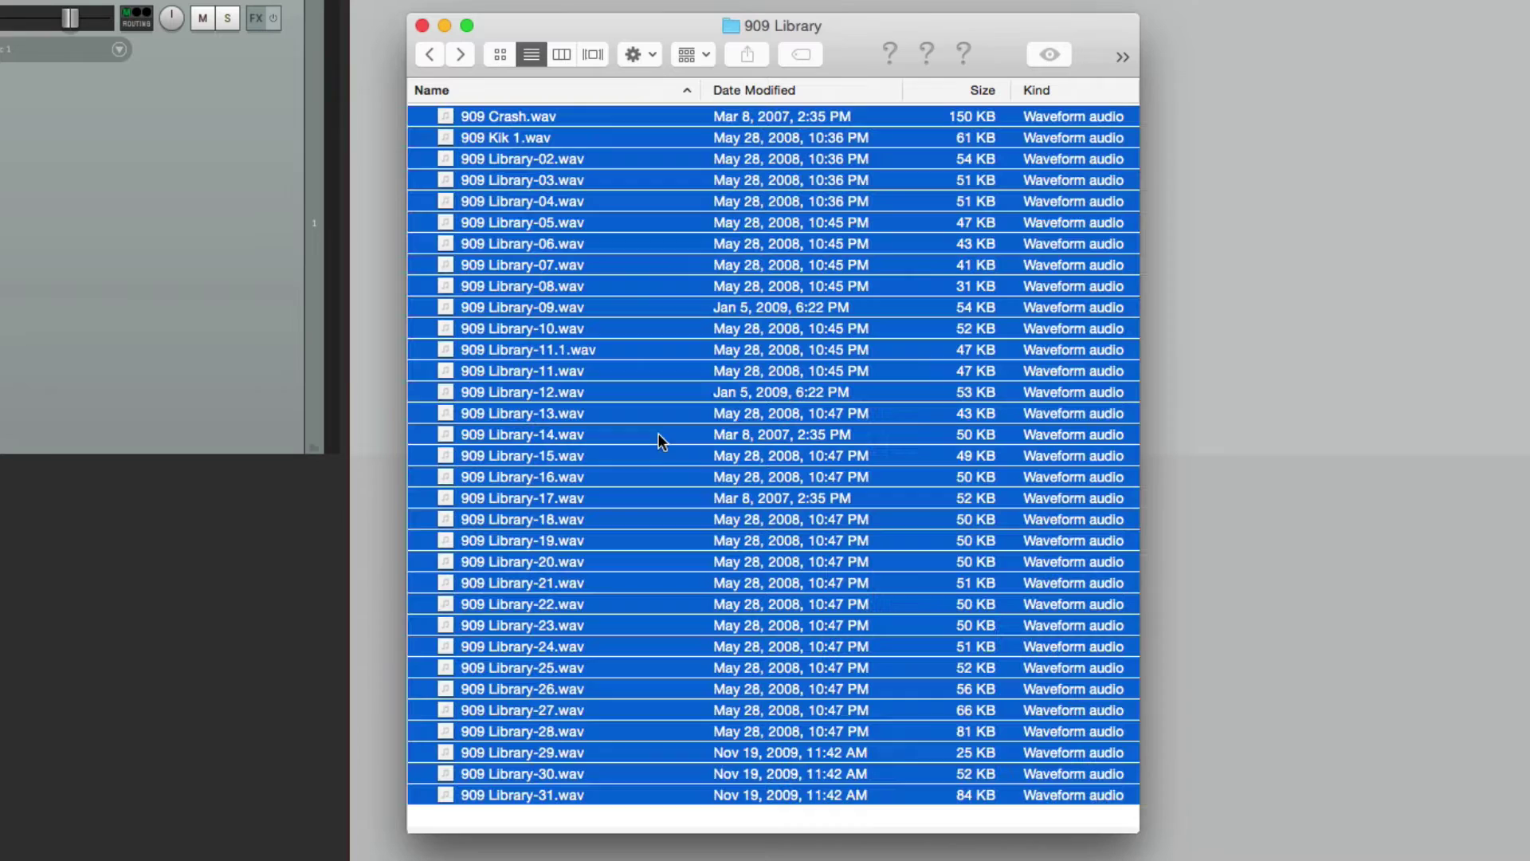
drag(480, 110, 385, 175)
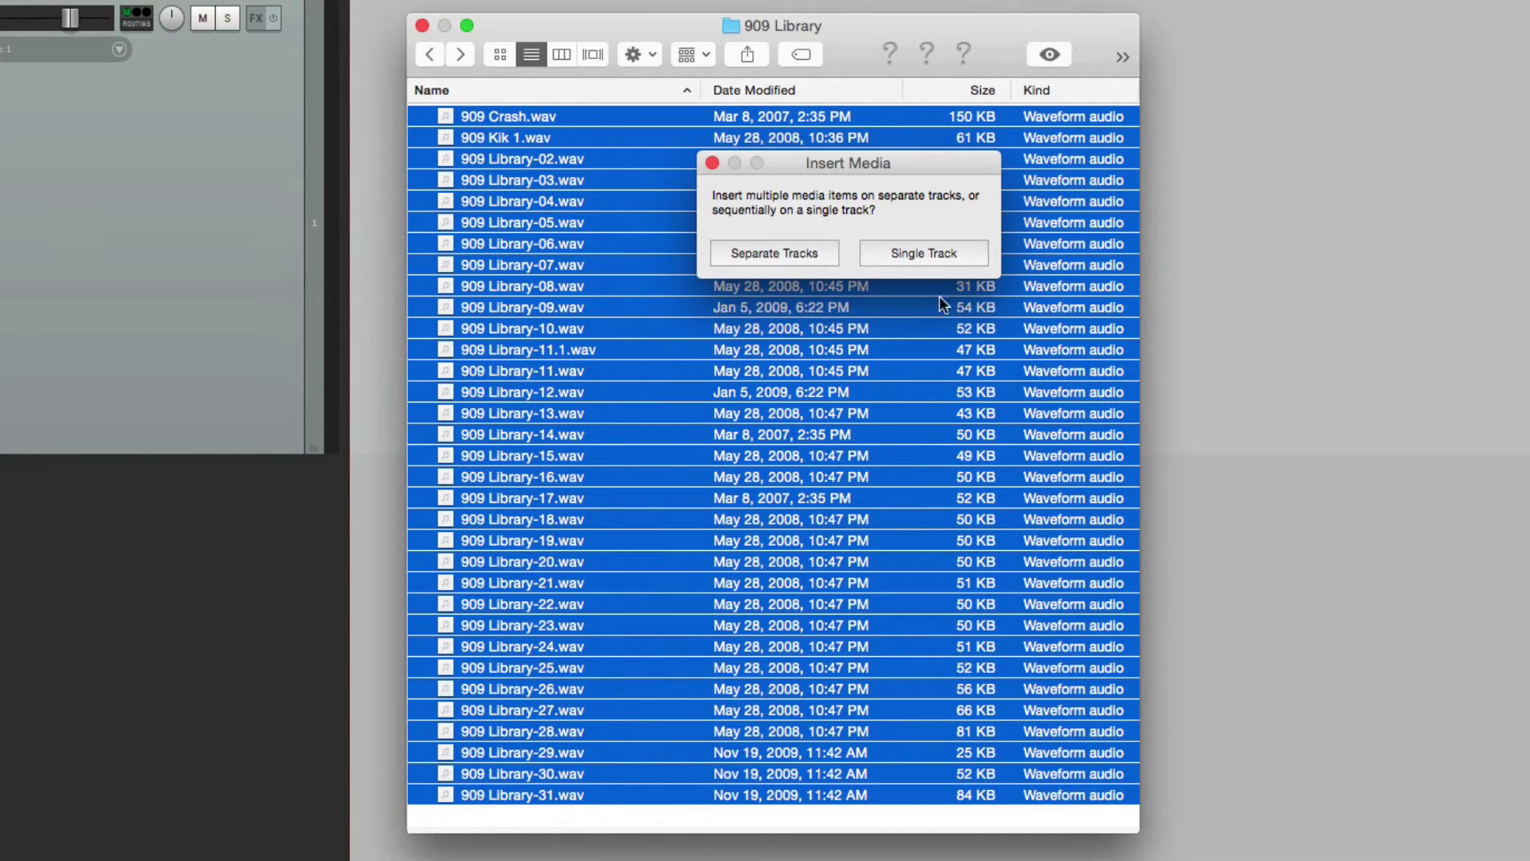
click(926, 253)
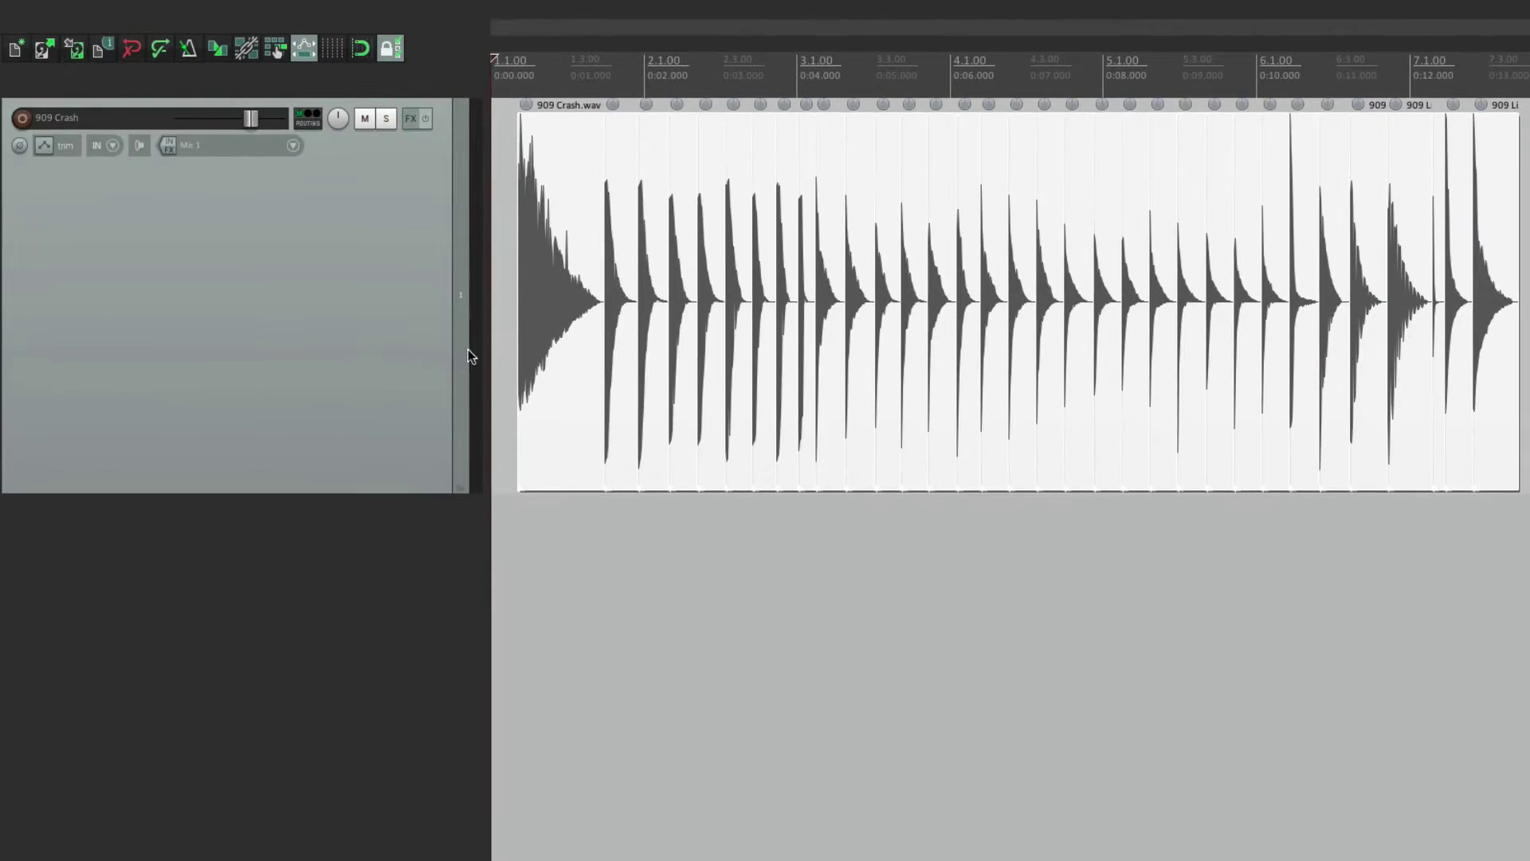
click(507, 299)
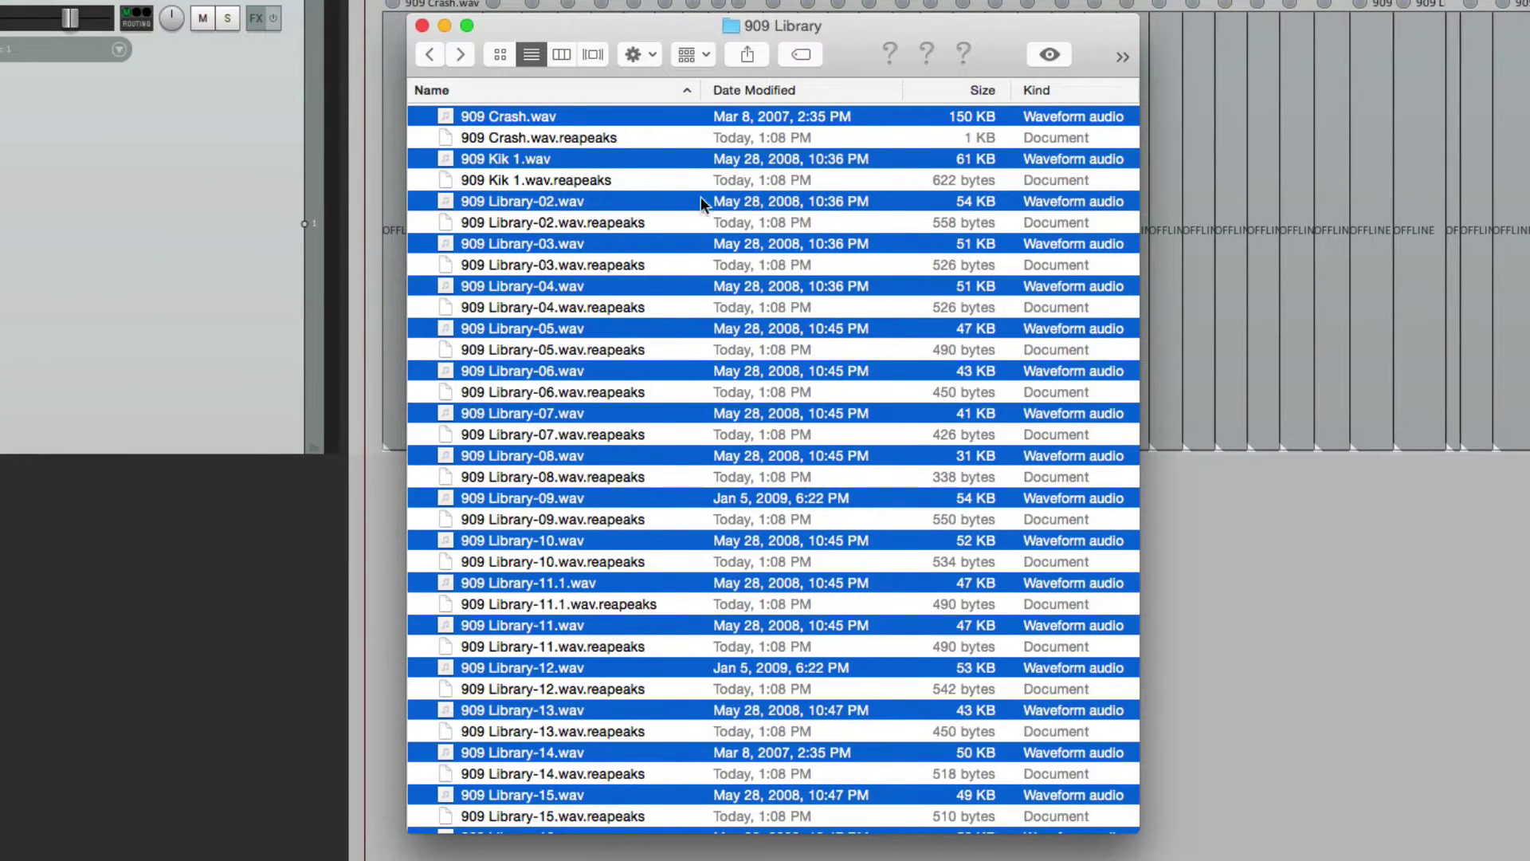
click(661, 140)
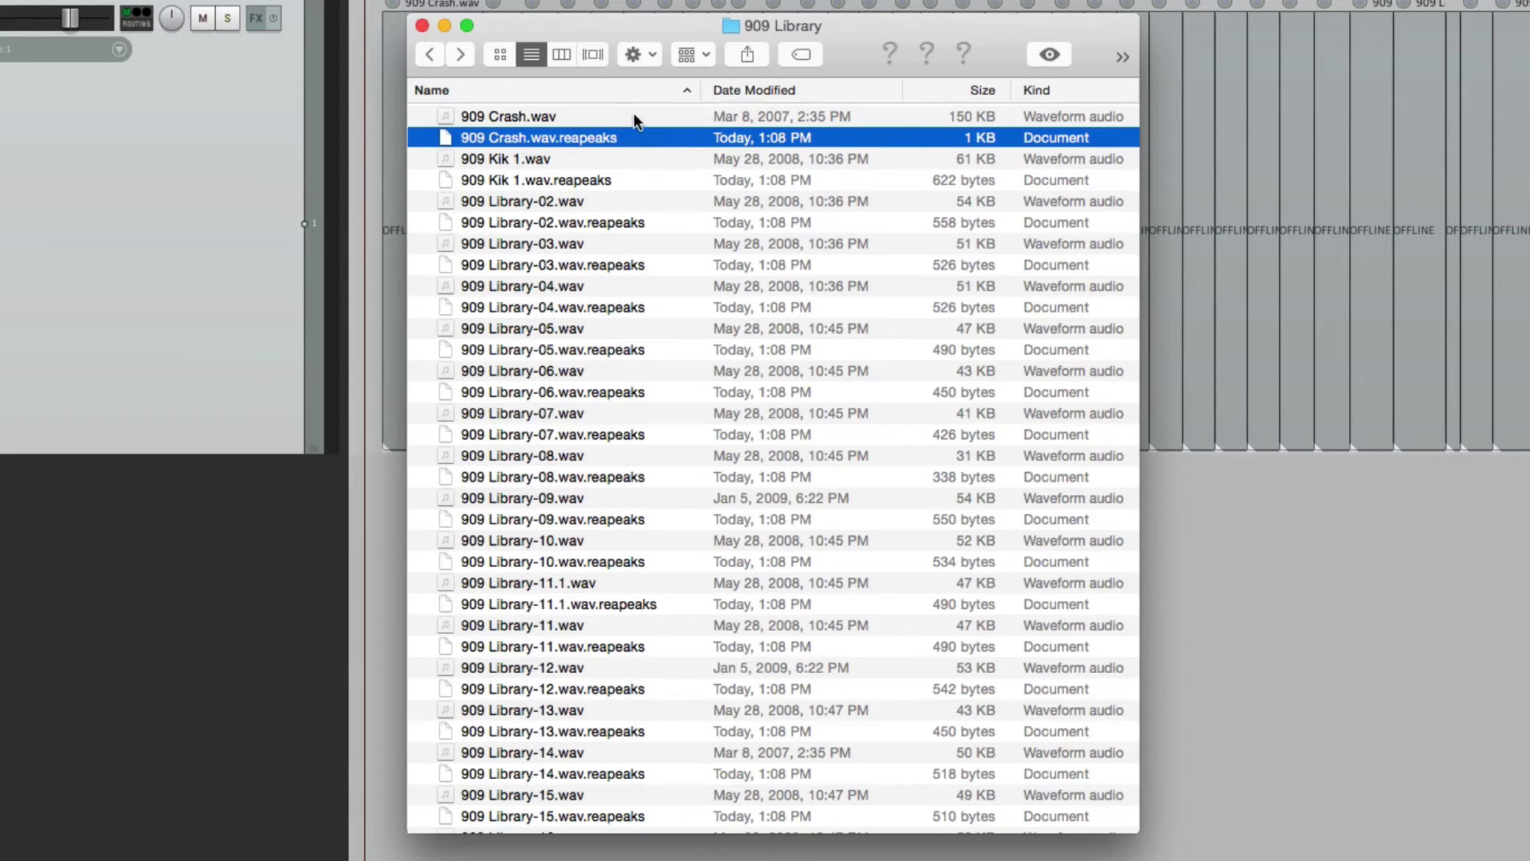
scroll(659, 277, down, 10)
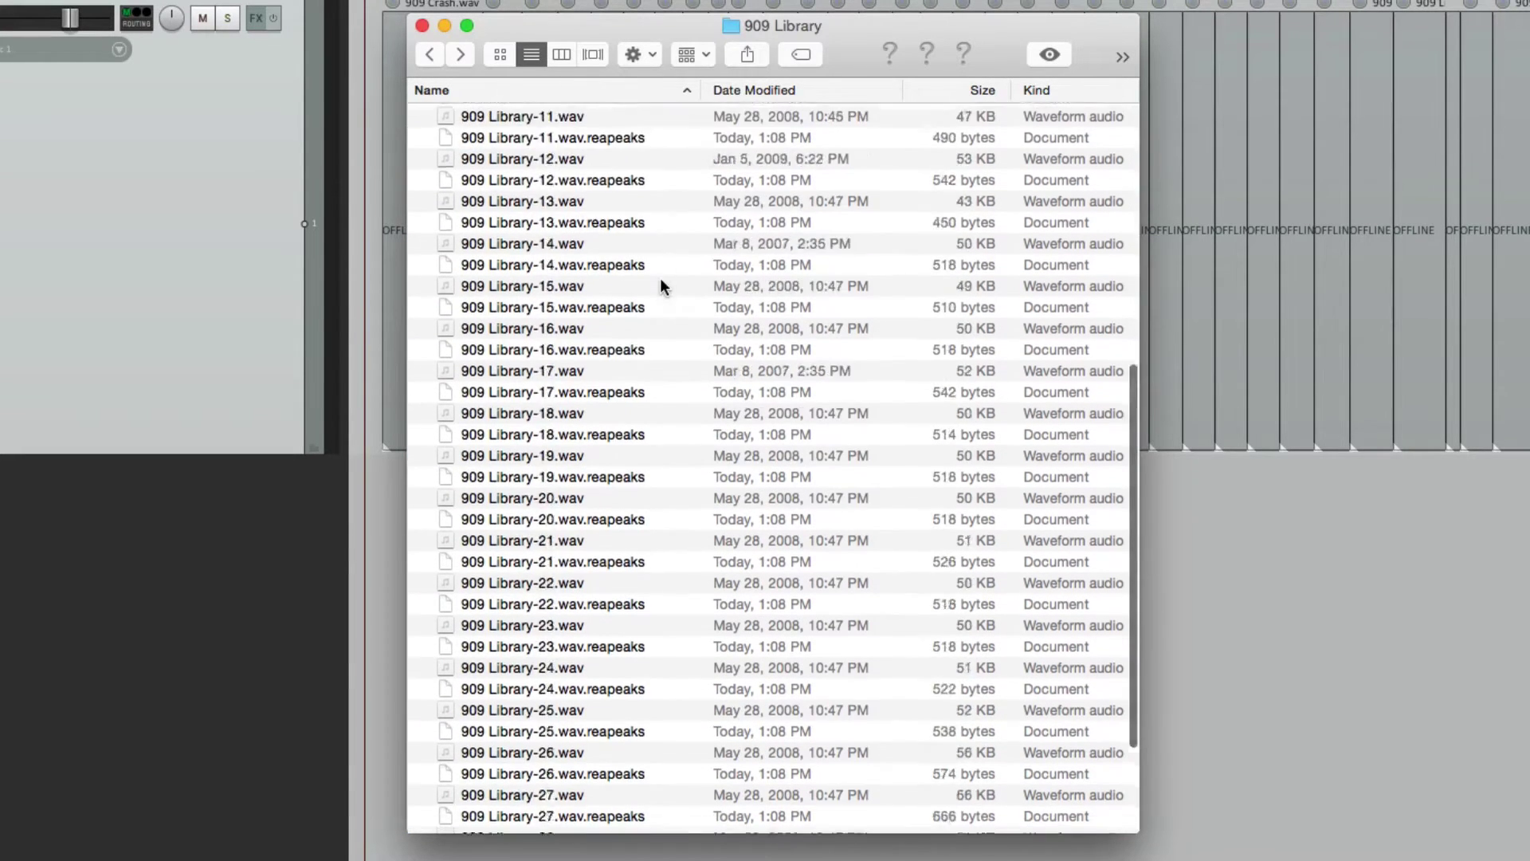
scroll(659, 285, up, 10)
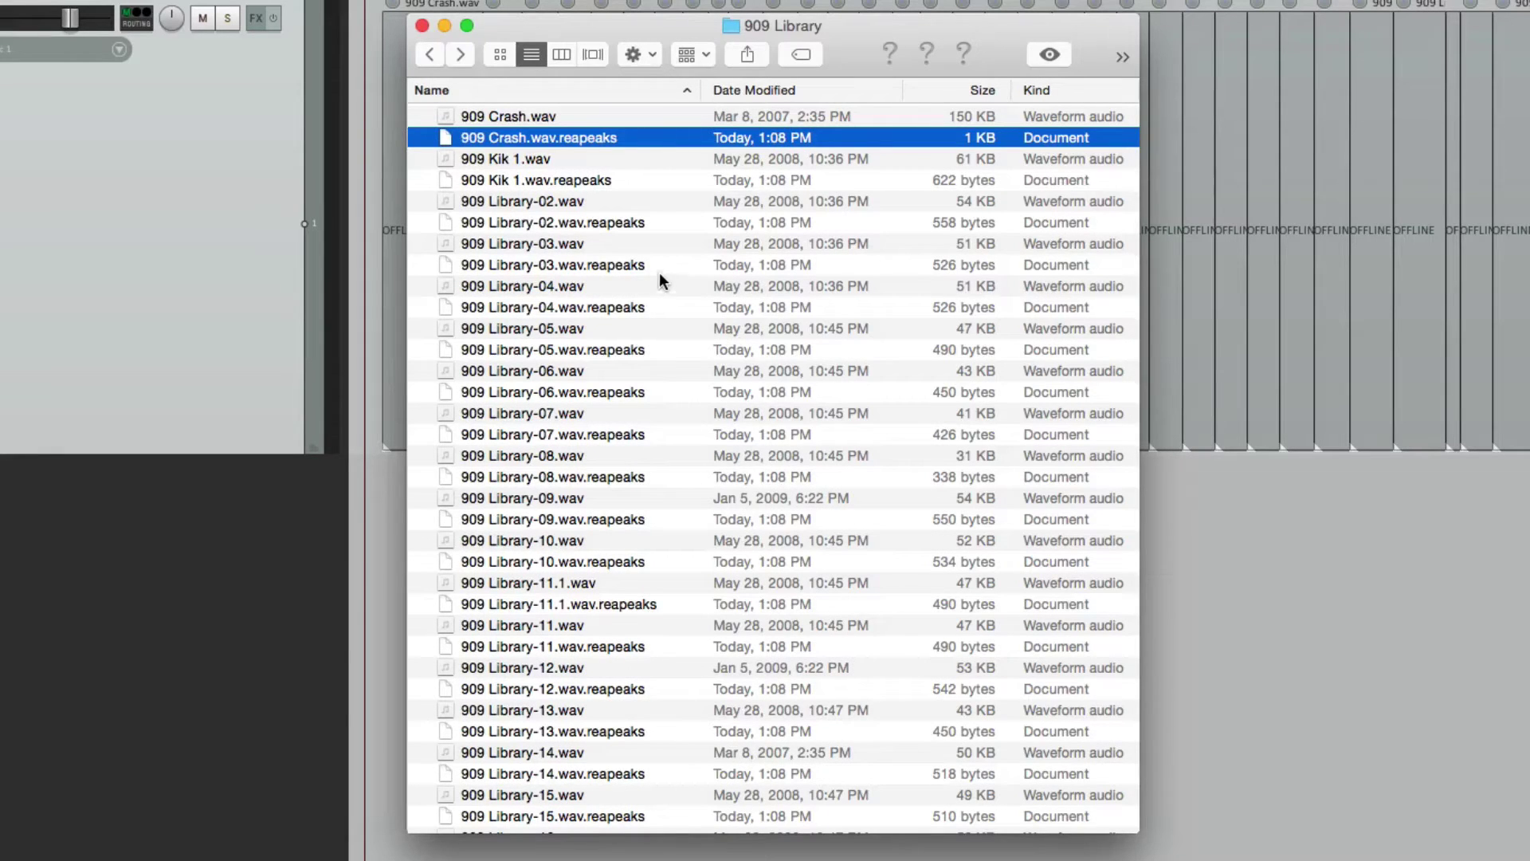
click(644, 179)
click(676, 223)
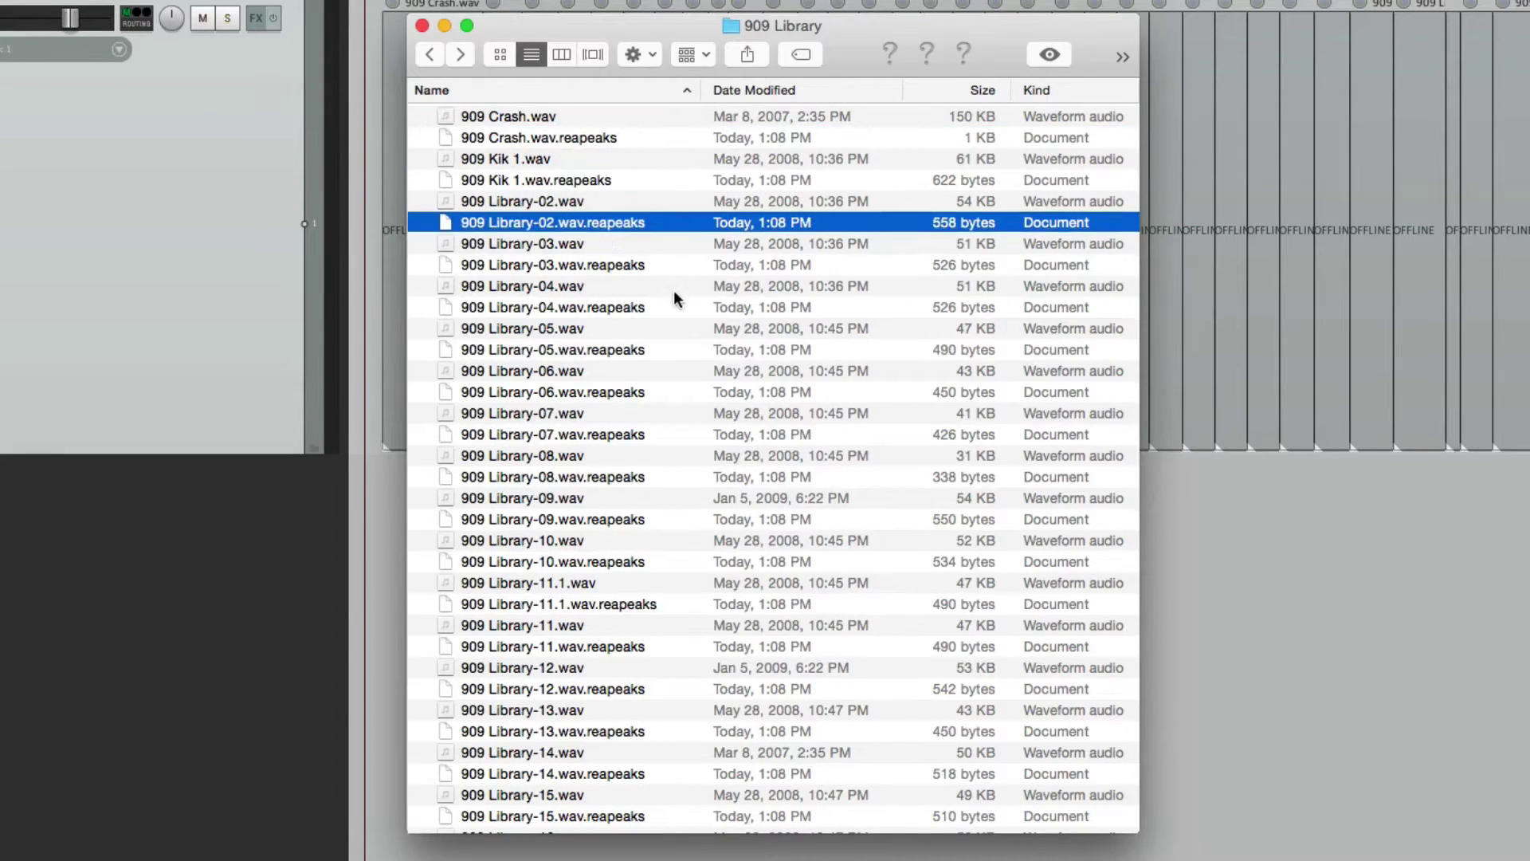
key(super+Tab)
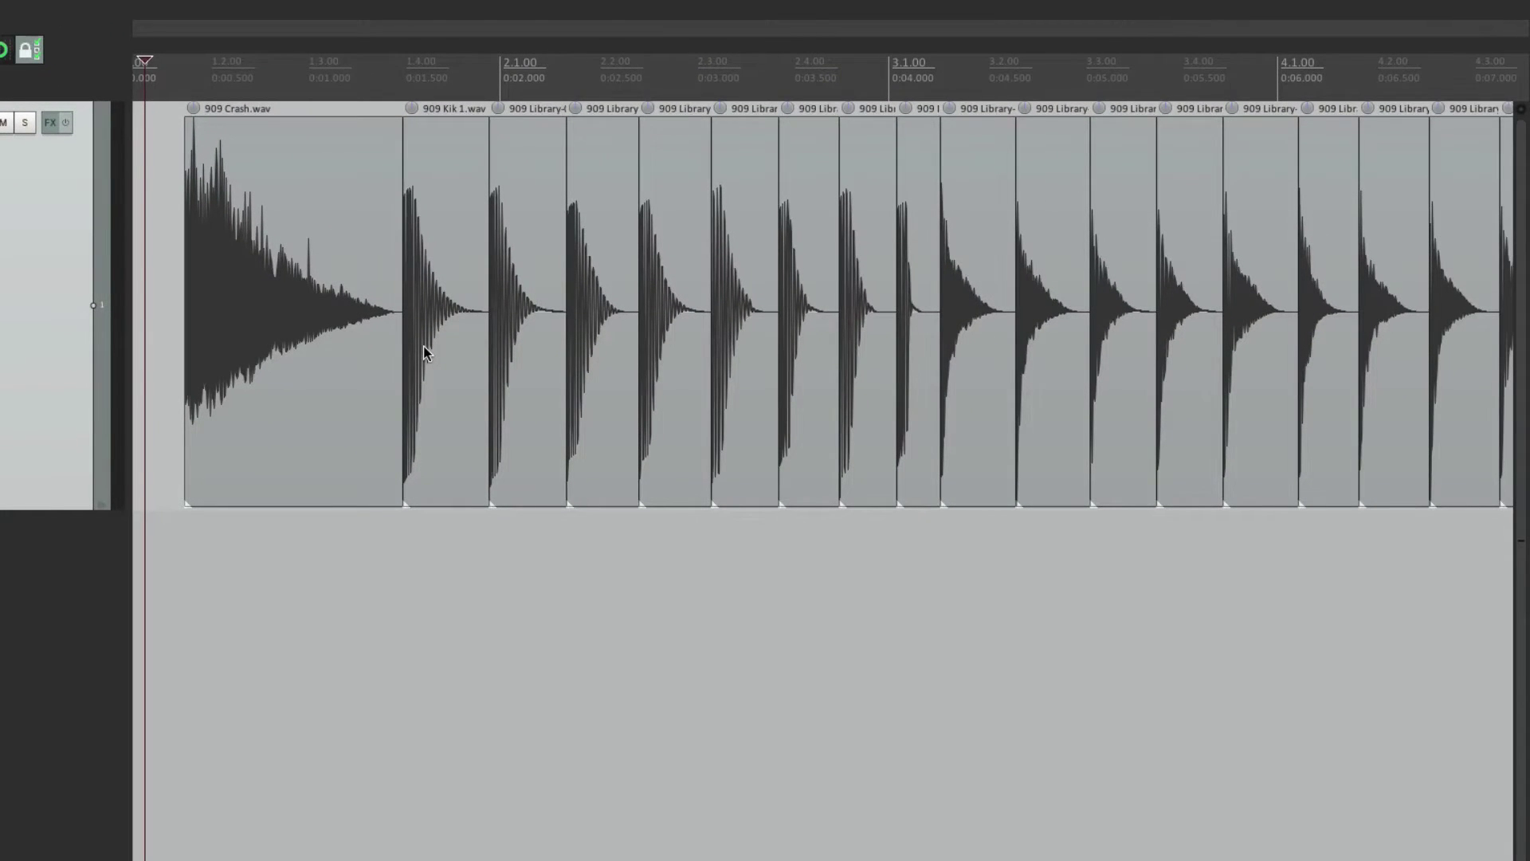
scroll(319, 346, up, 3)
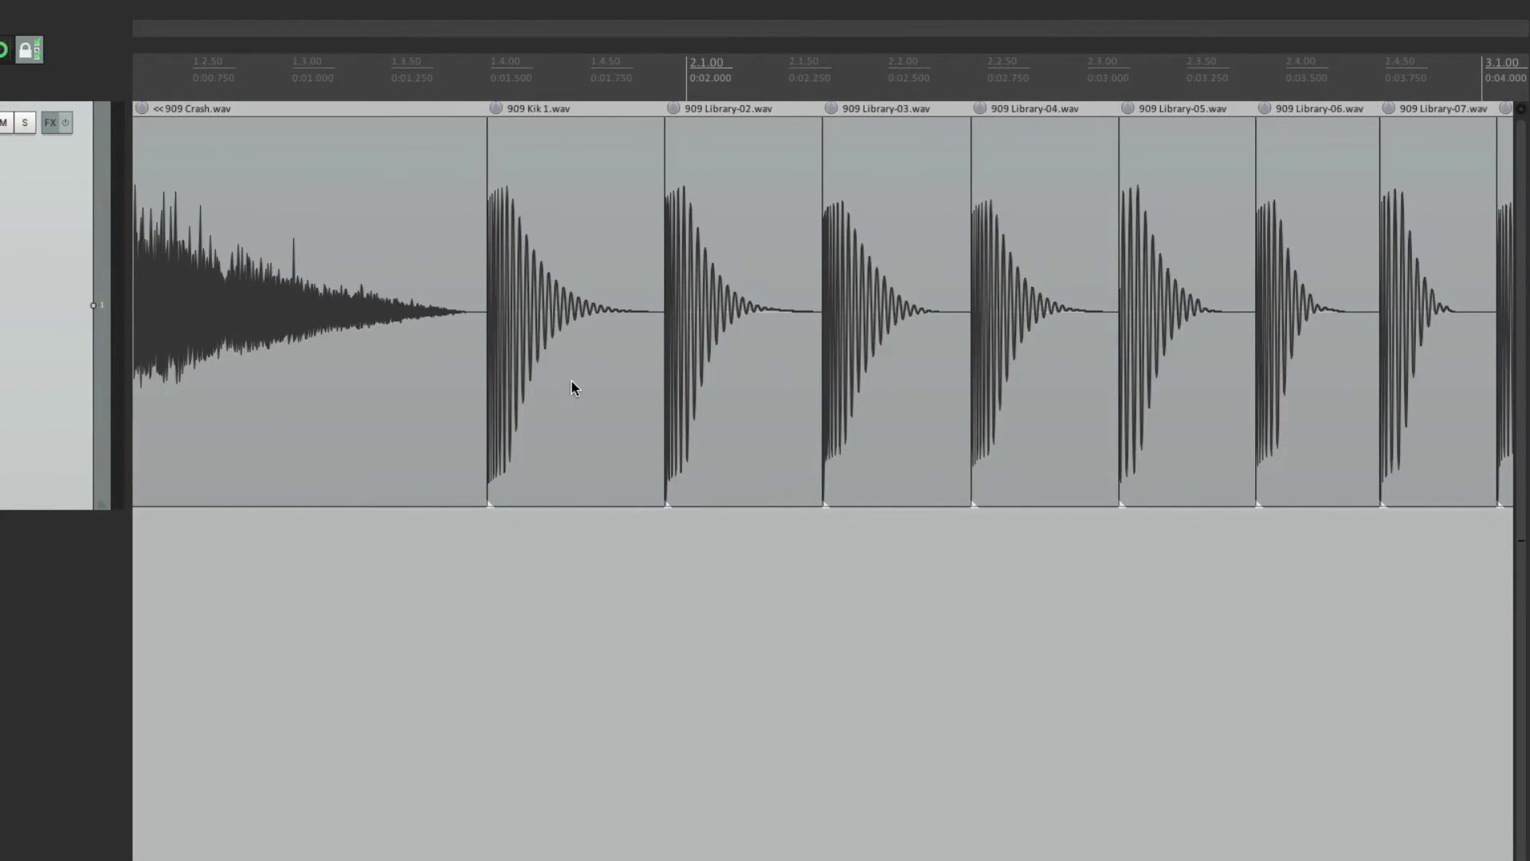
scroll(571, 380, down, 5)
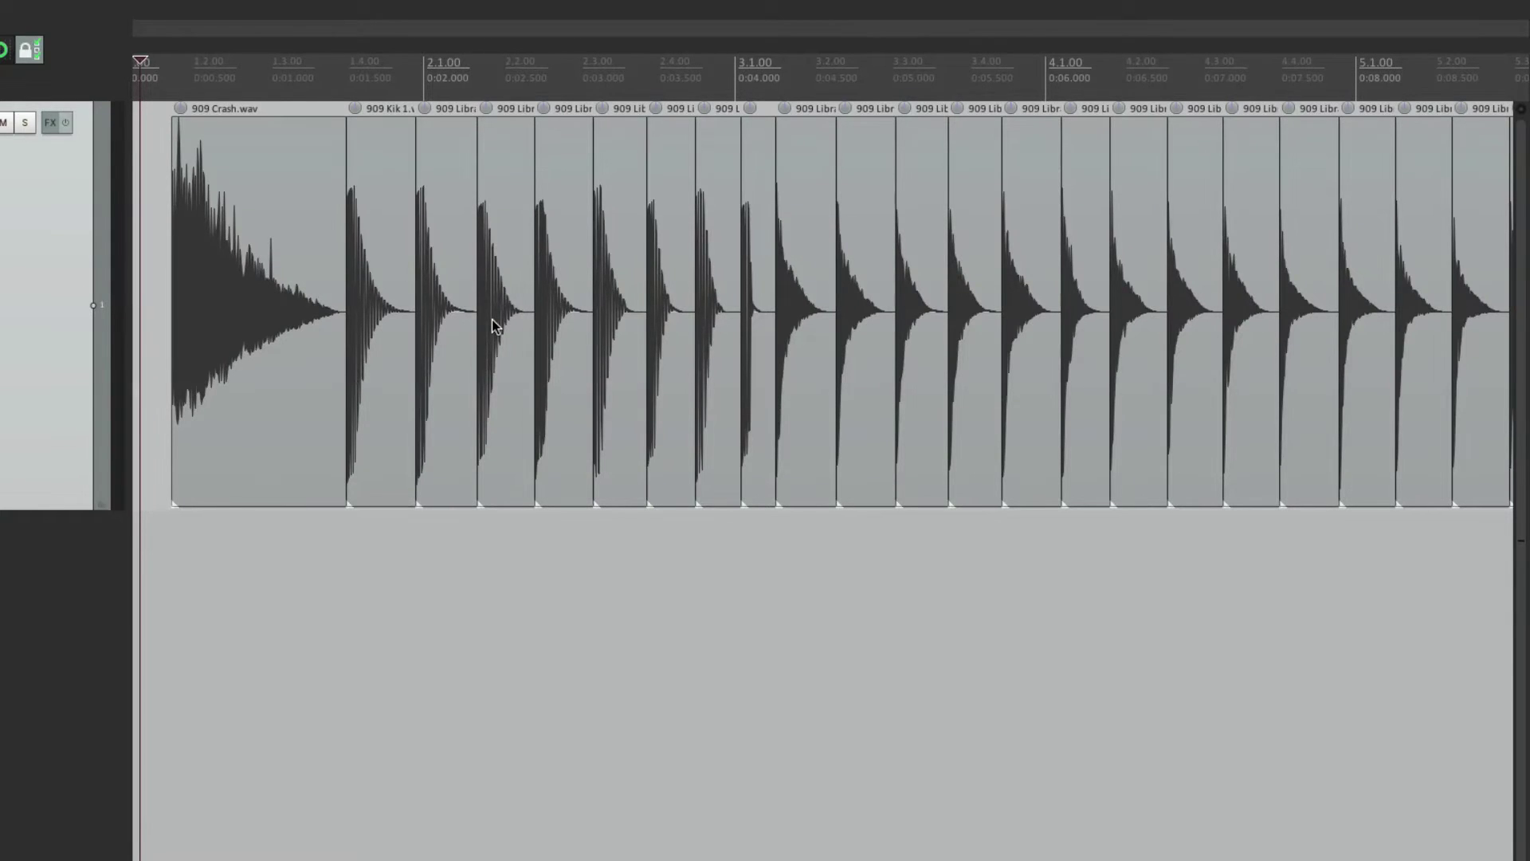
key(super+Tab)
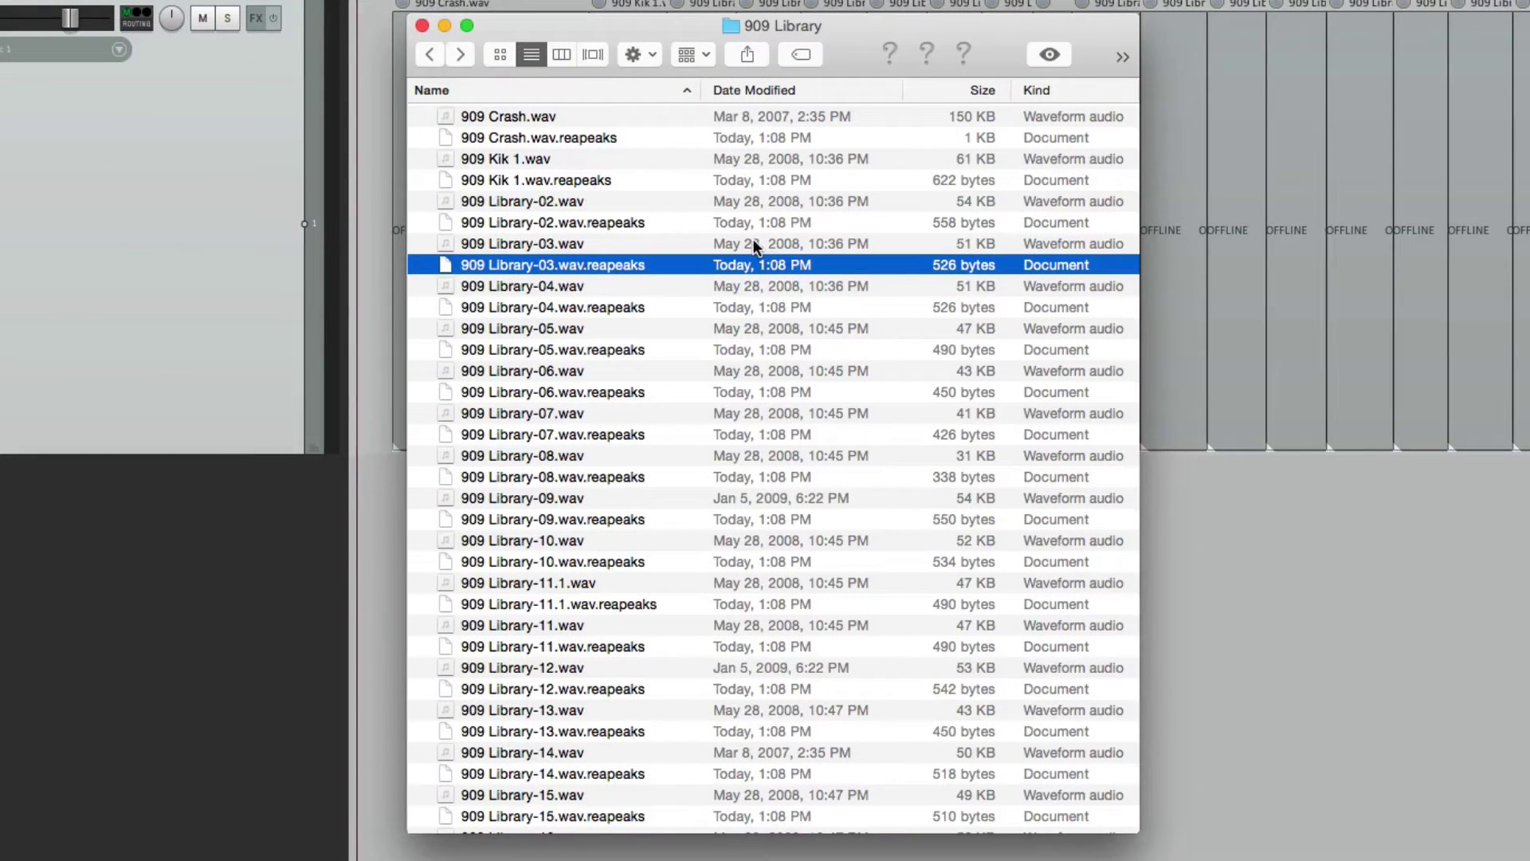
click(682, 186)
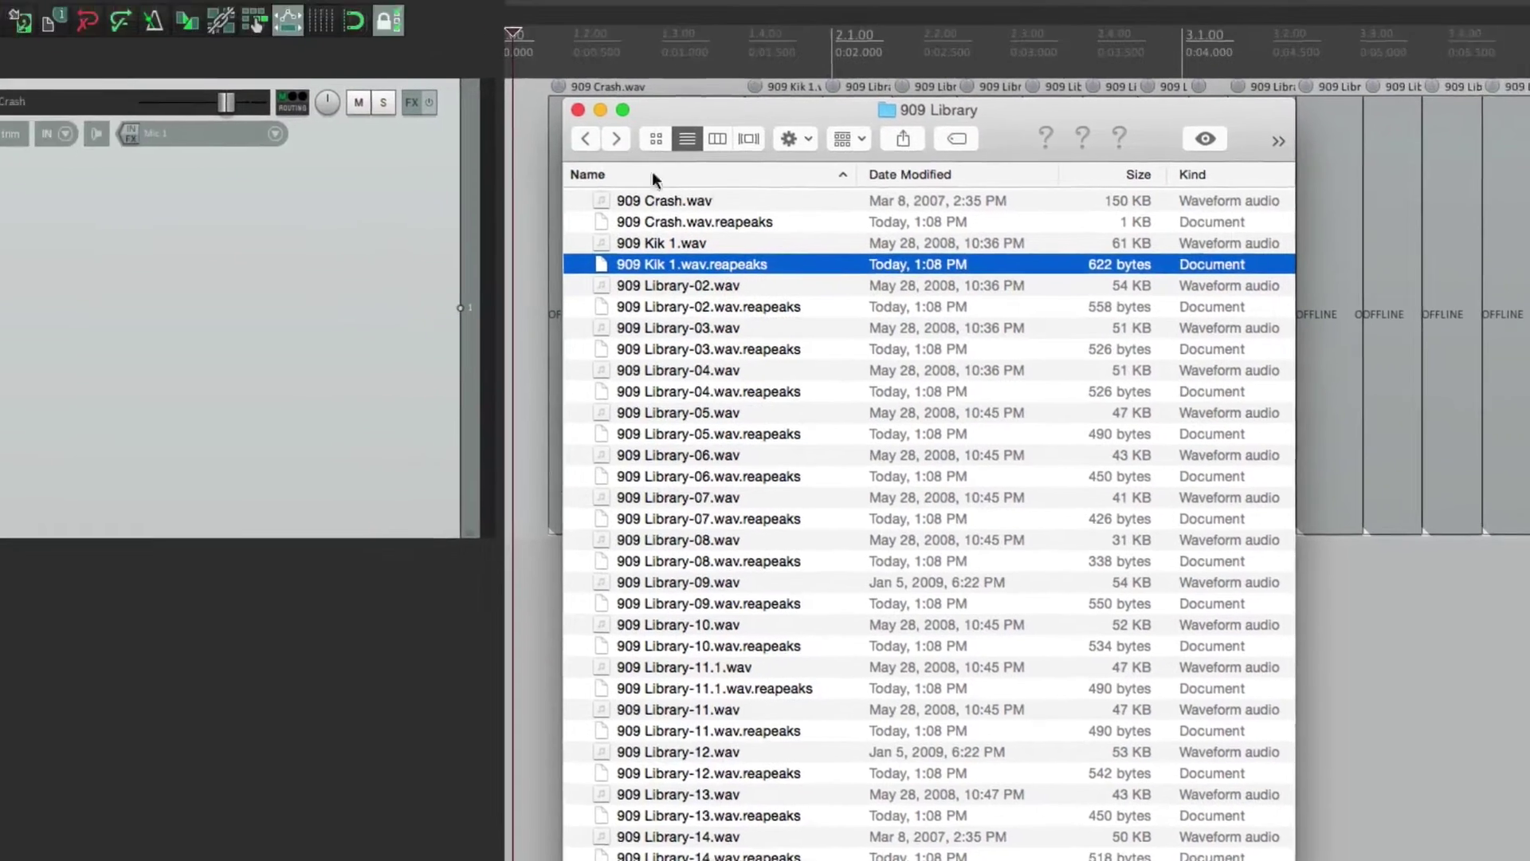
Delete all the imported media items from the REAPER track
click(226, 197)
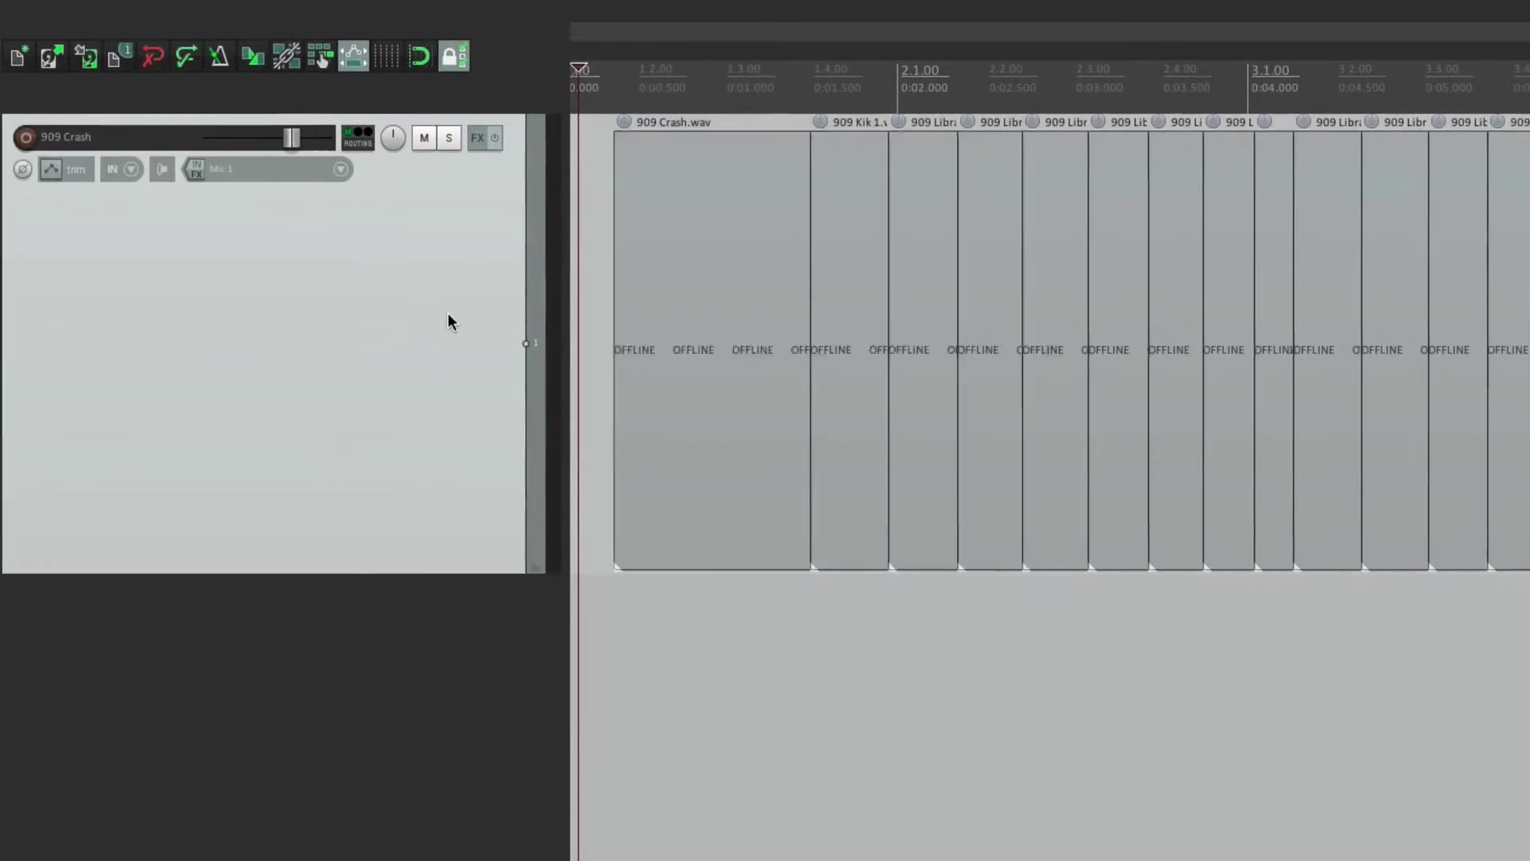
key(Delete)
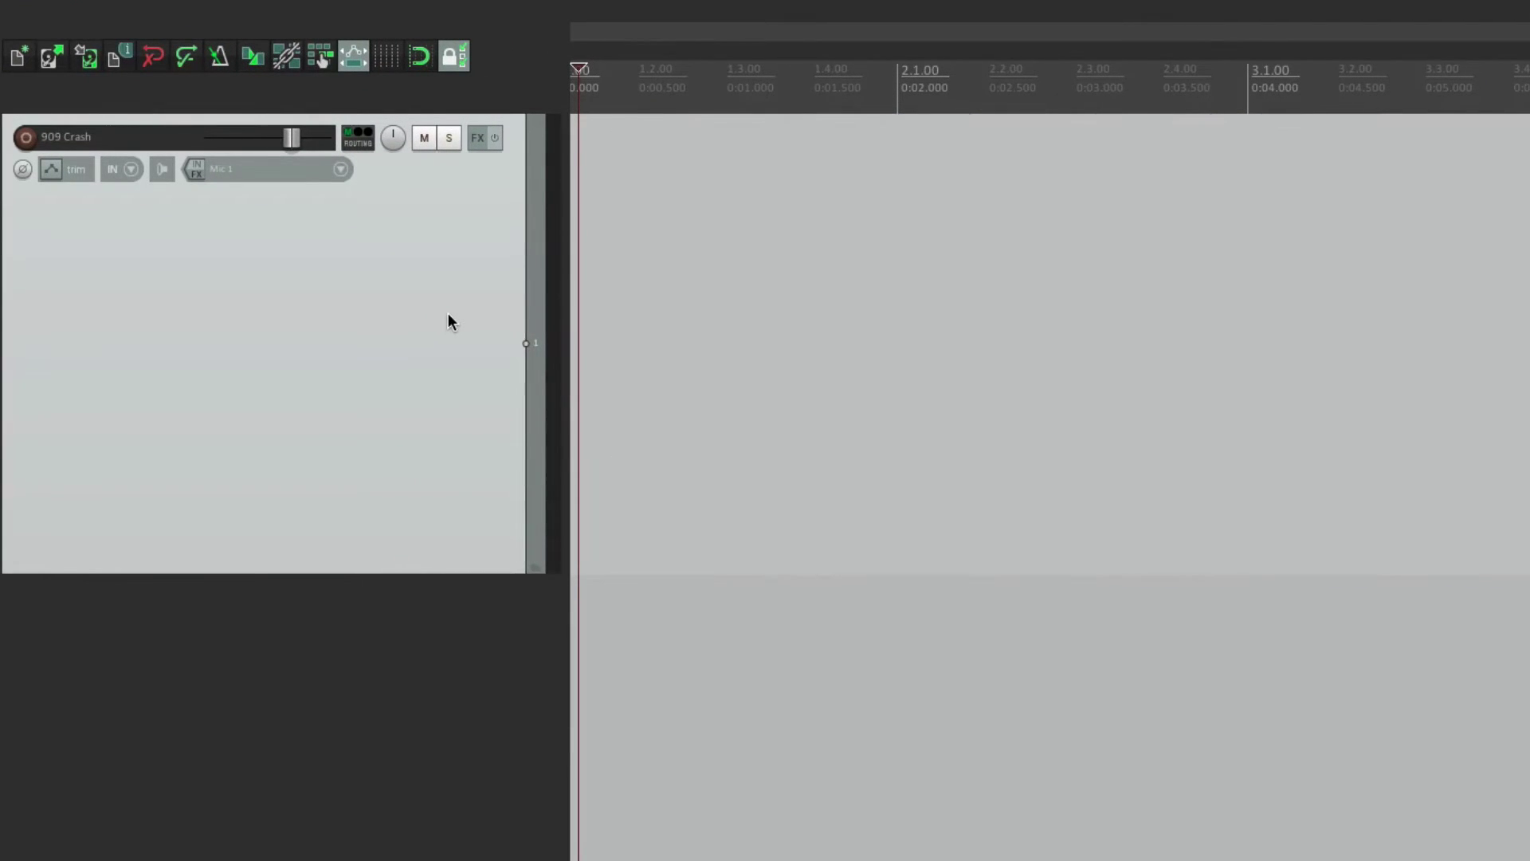
key(super+Tab)
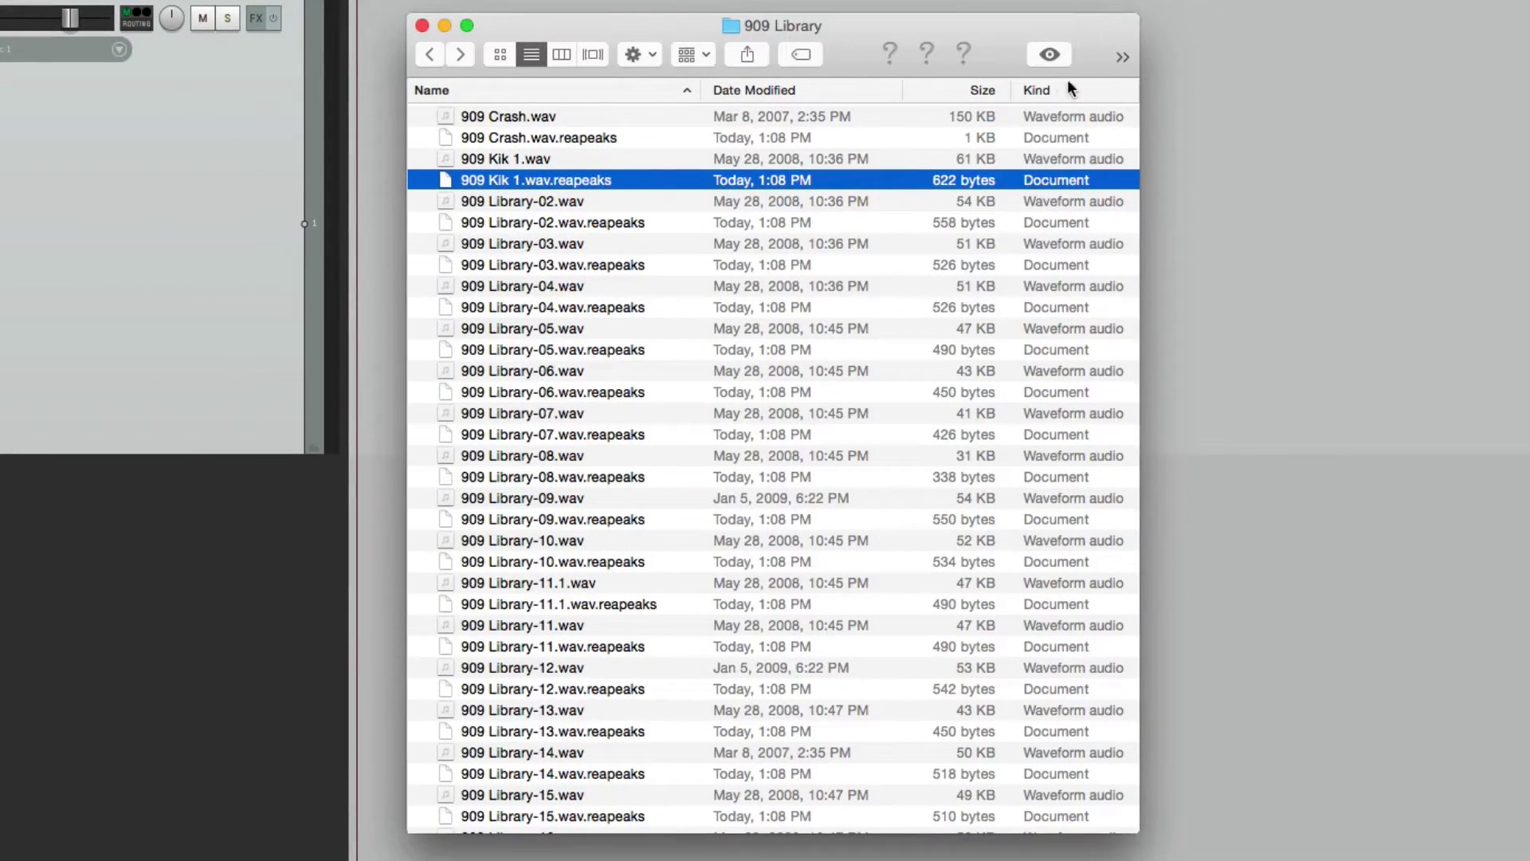
Sort 909 Library by Kind and move every .reapeaks peak file to the Trash
click(1070, 89)
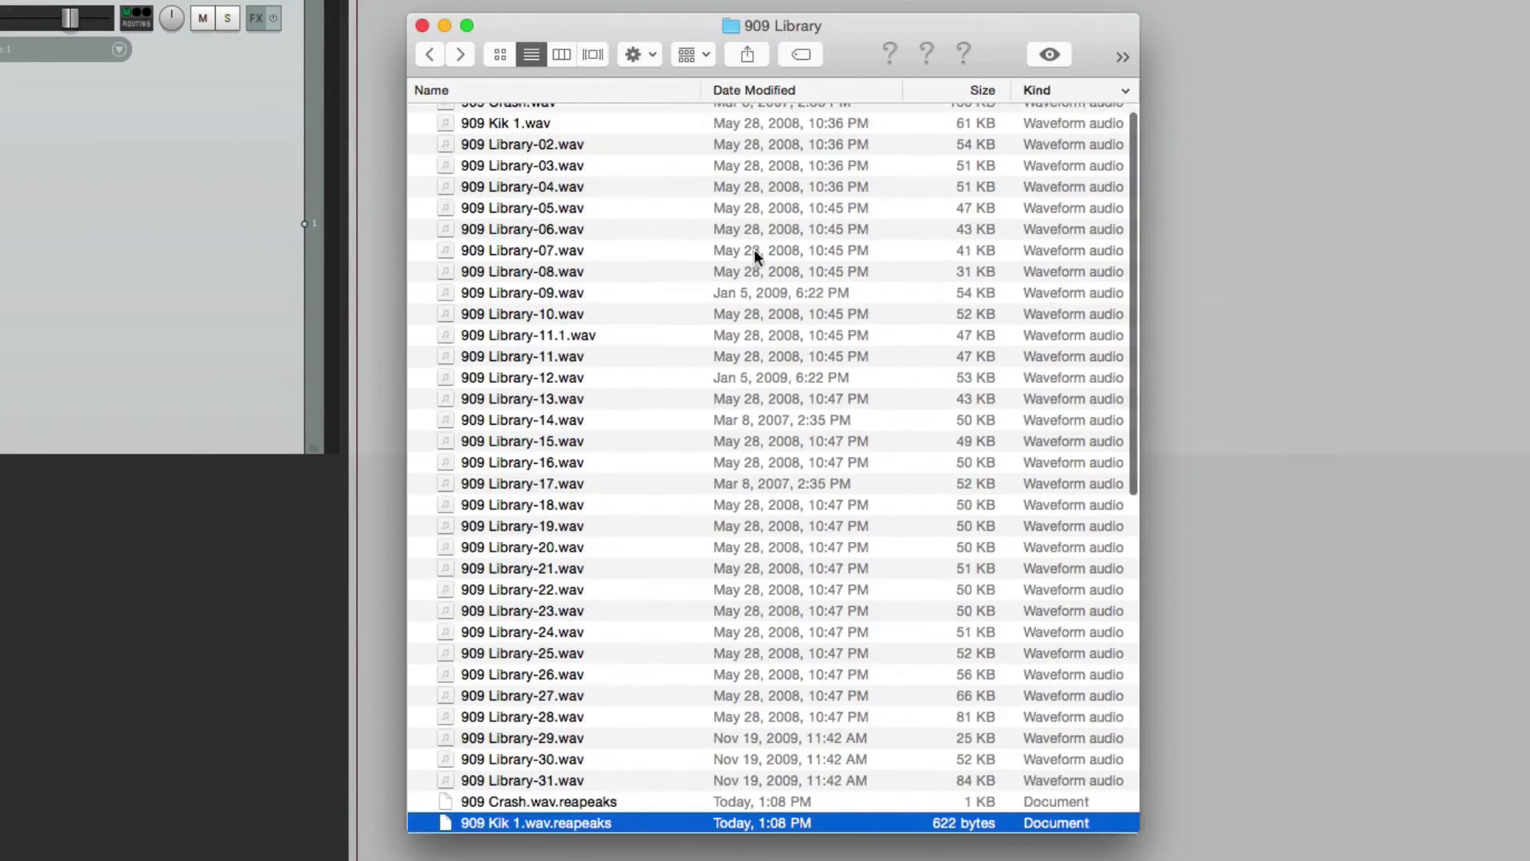
scroll(746, 317, down, 10)
scroll(660, 279, up, 3)
click(654, 260)
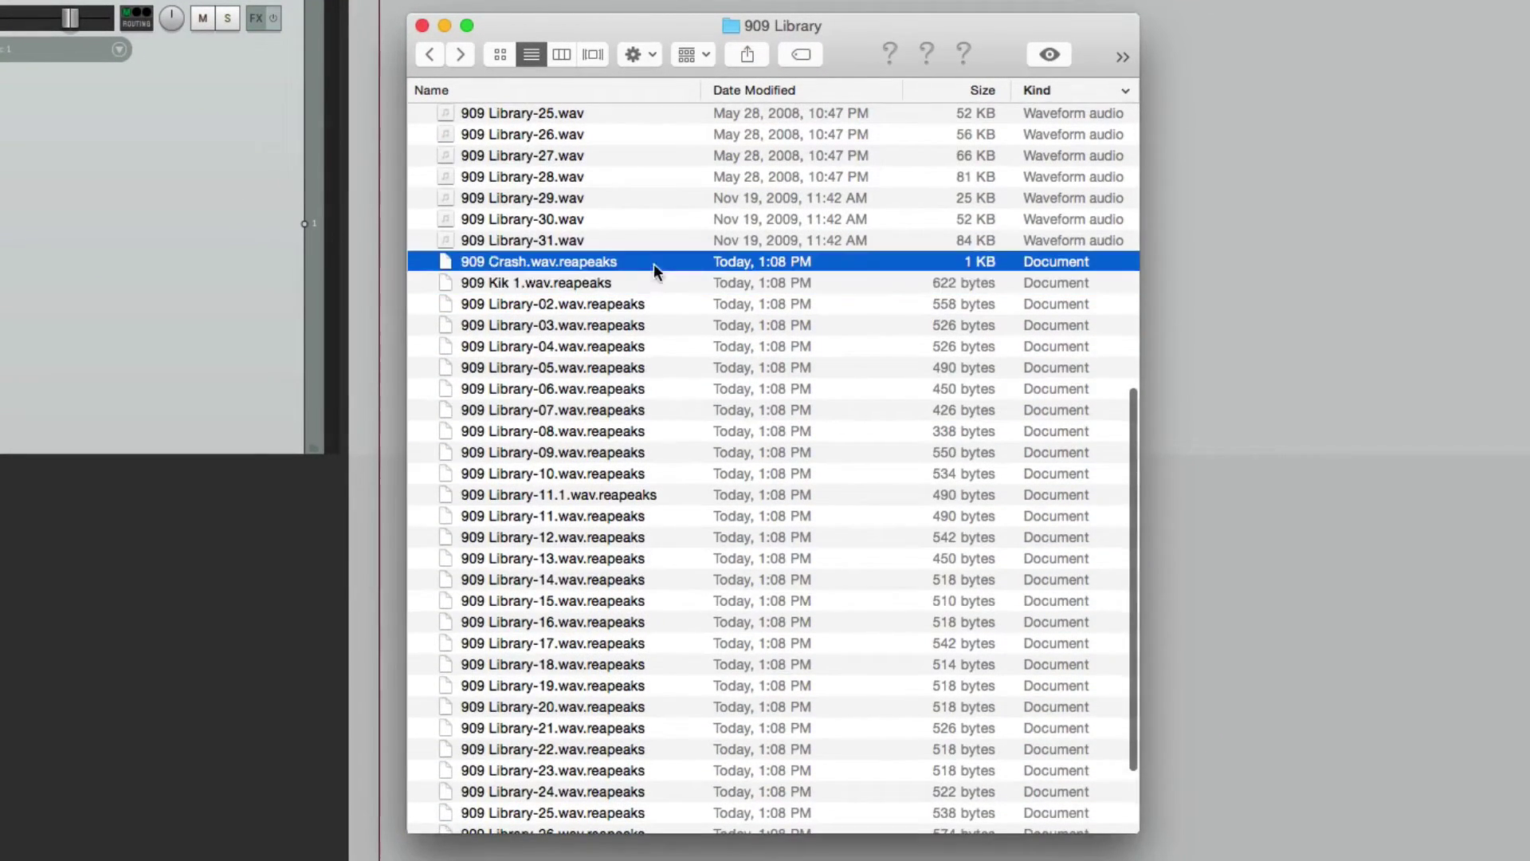
scroll(710, 426, down, 3)
shift+click(672, 822)
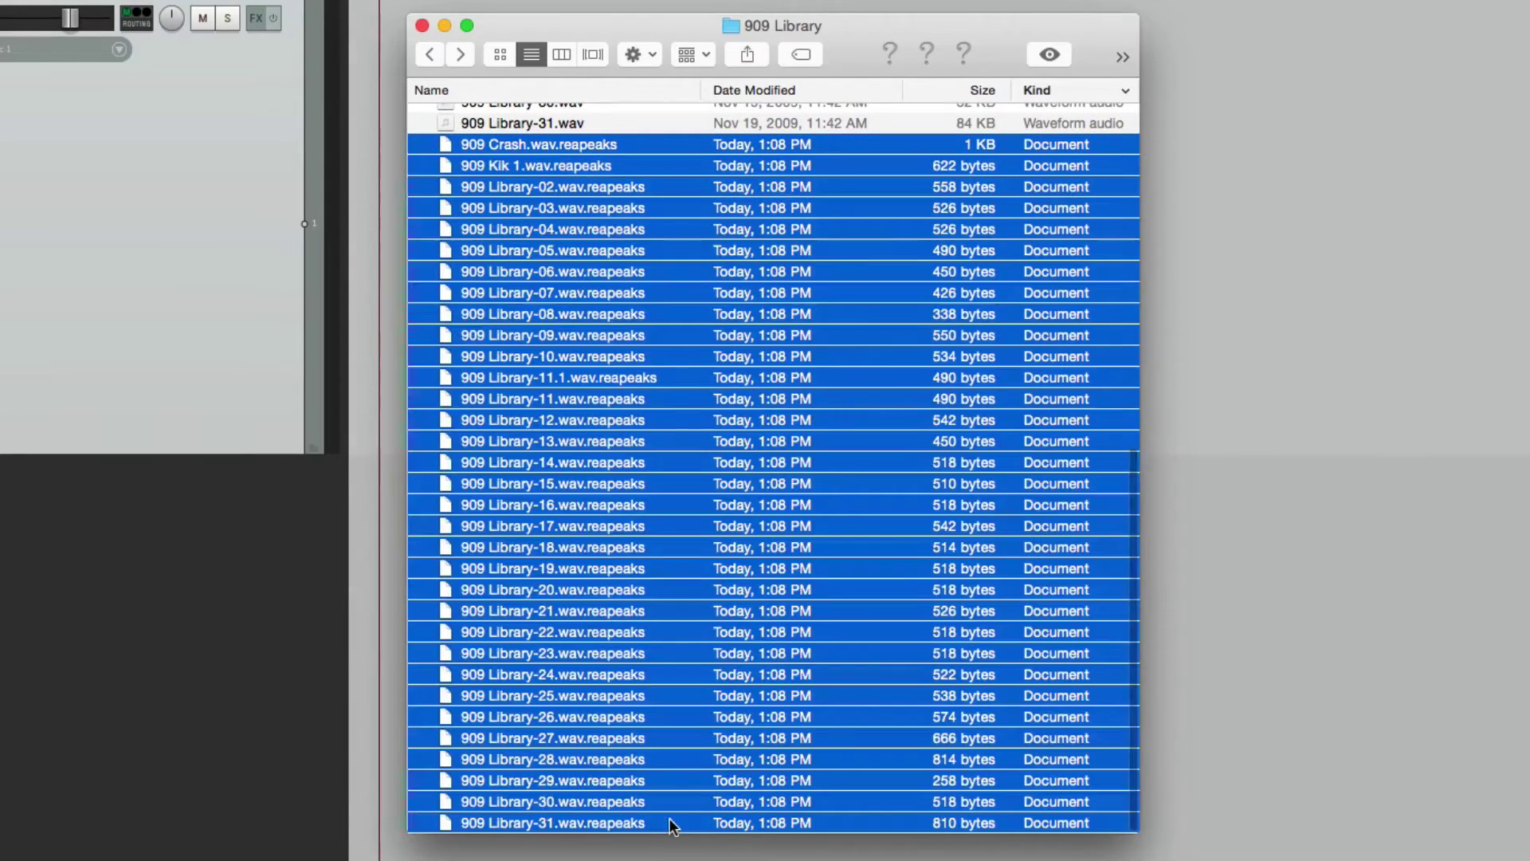
key(super+BackSpace)
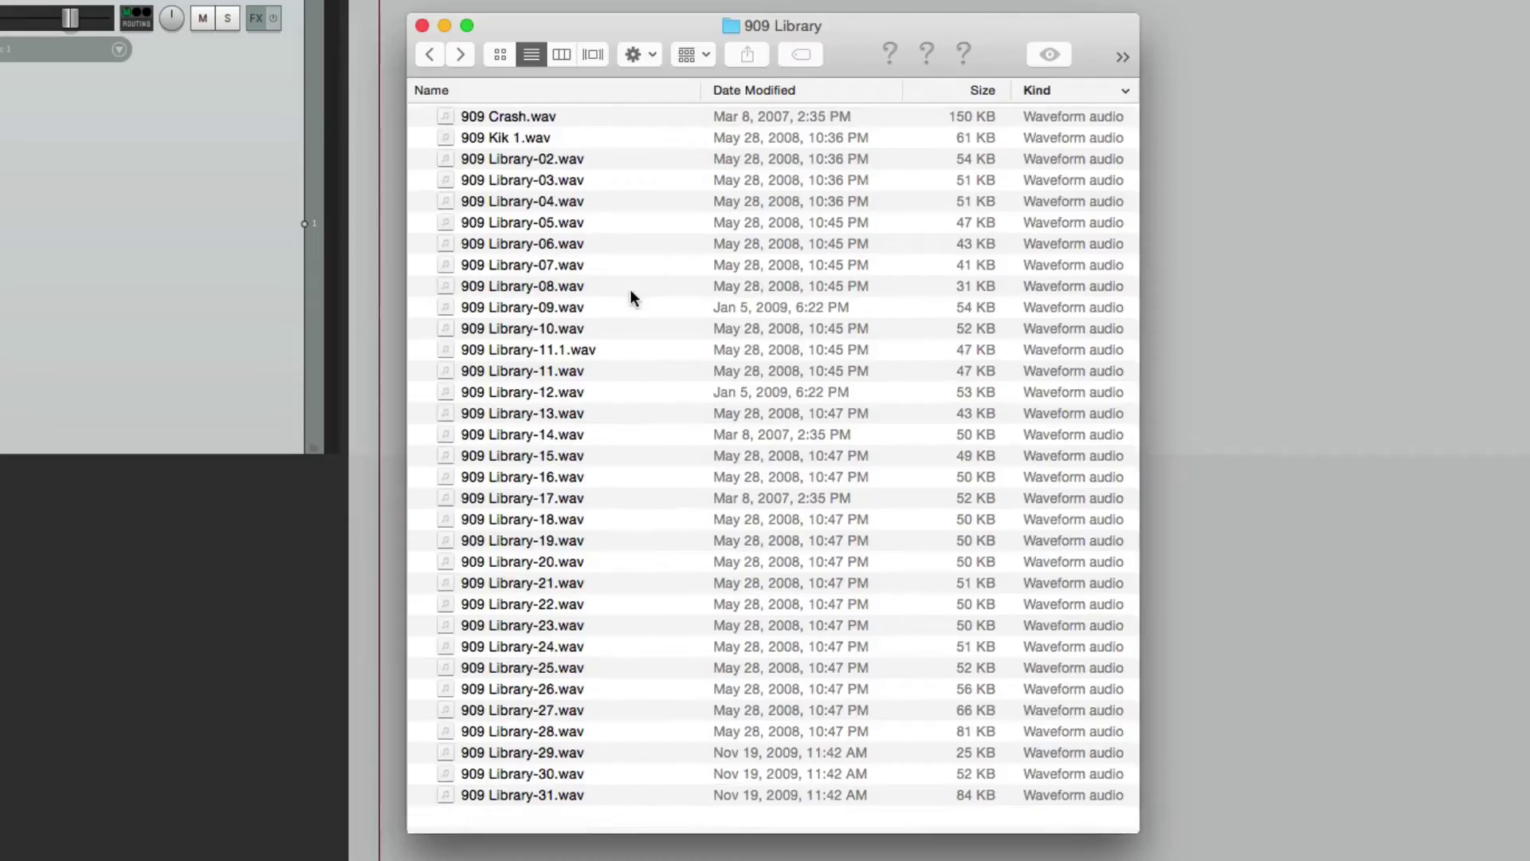
key(super+w)
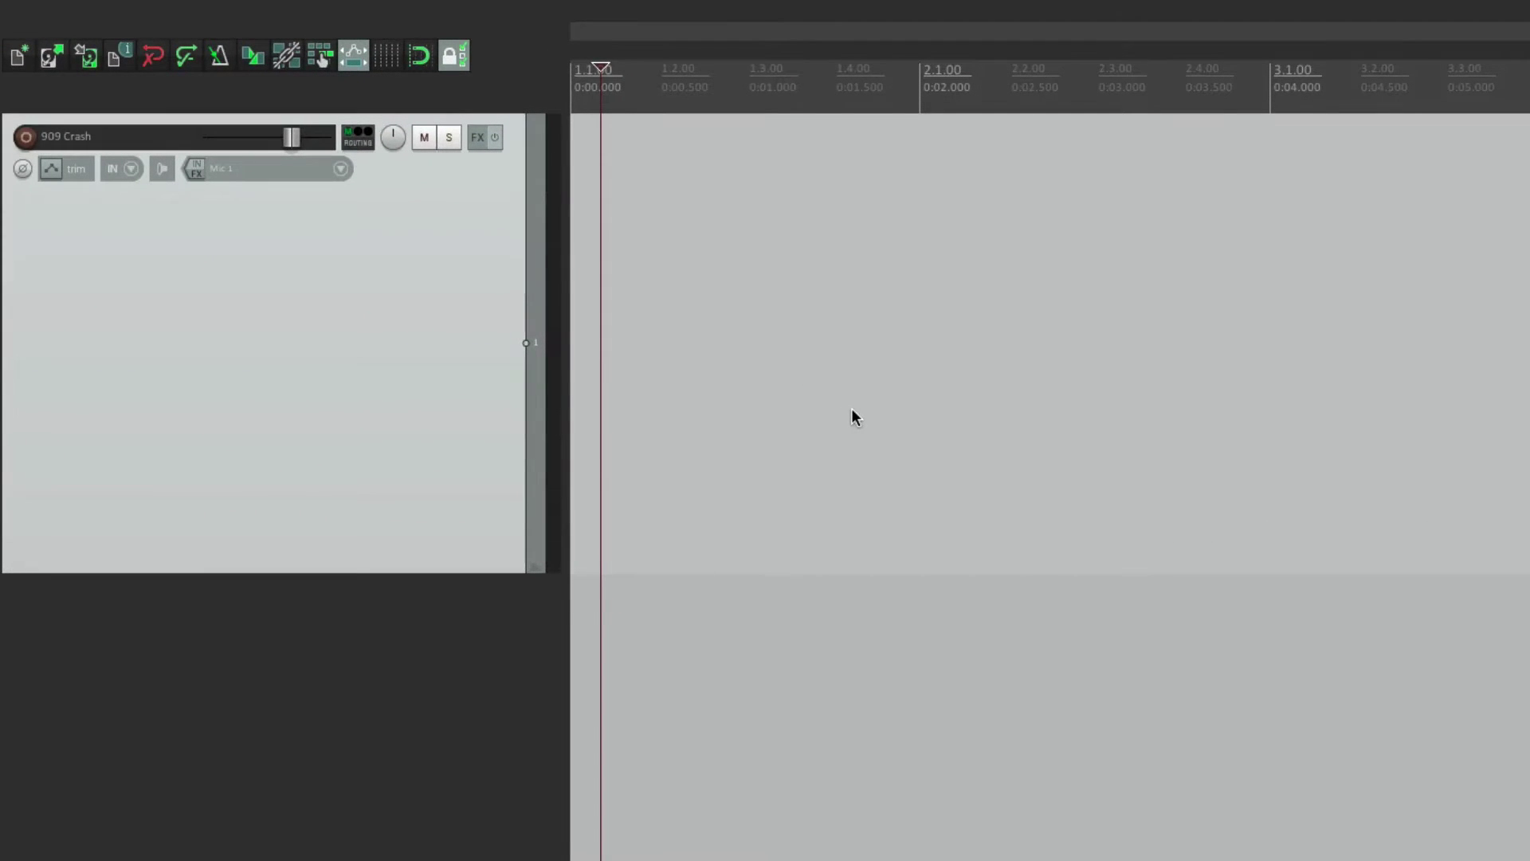
Enable 'Put new peak files in peaks/ subfolder relative to media' in Media preferences
key(super+comma)
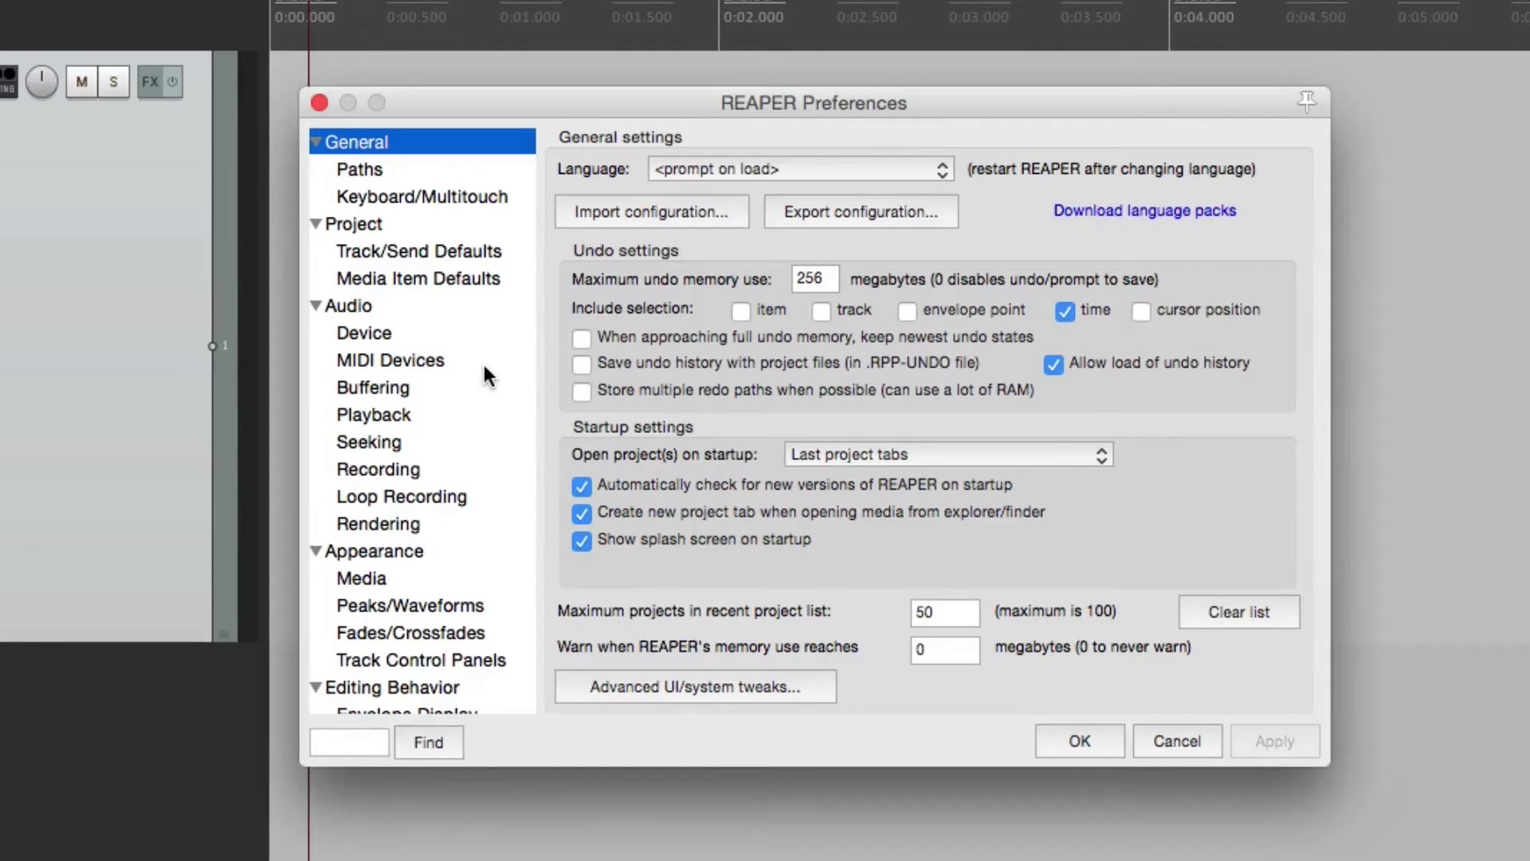
scroll(484, 374, down, 10)
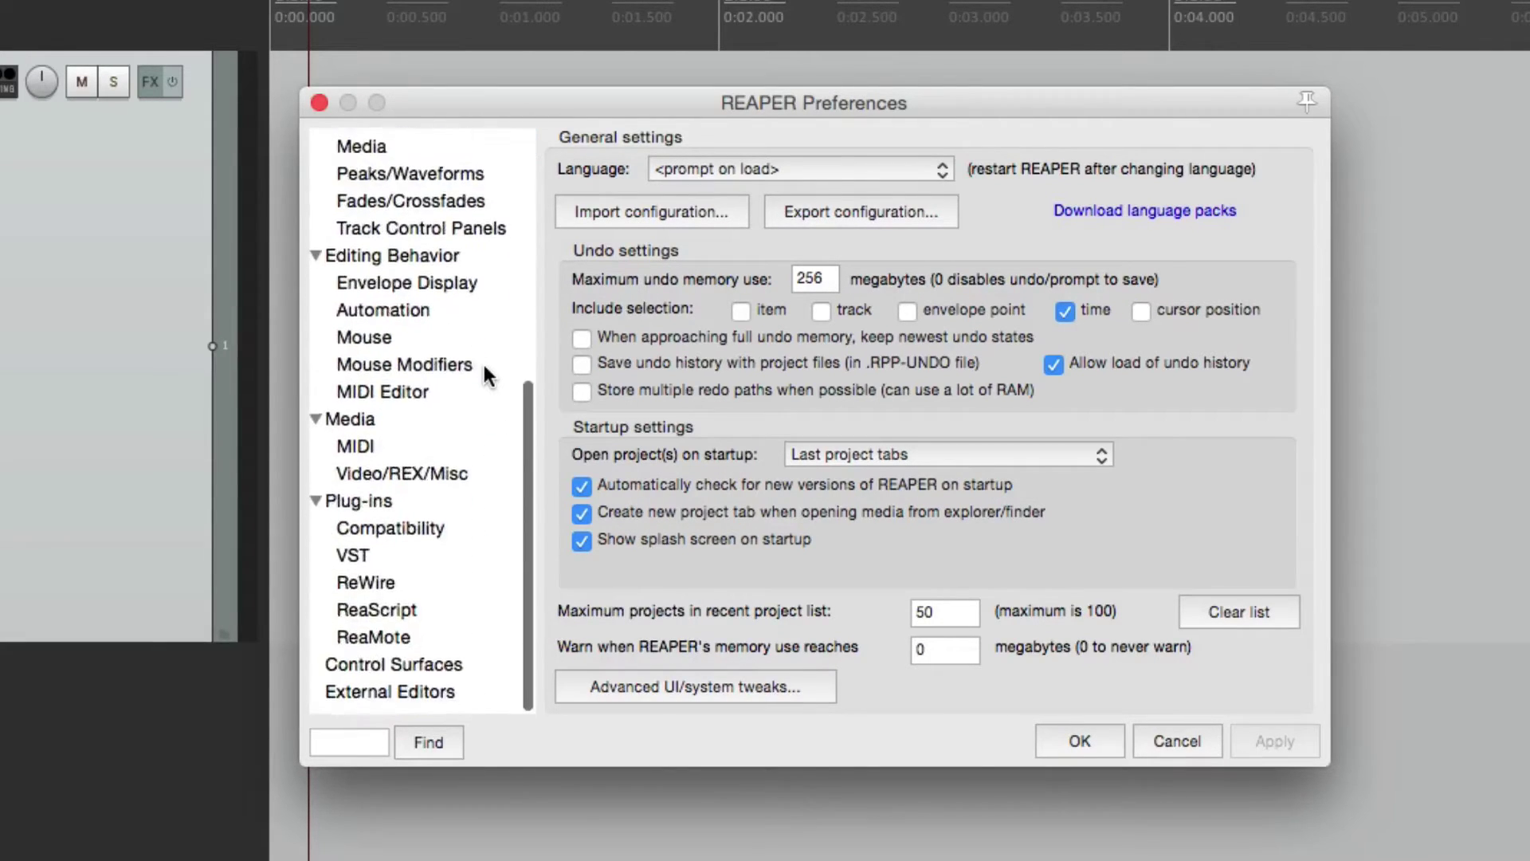
click(442, 430)
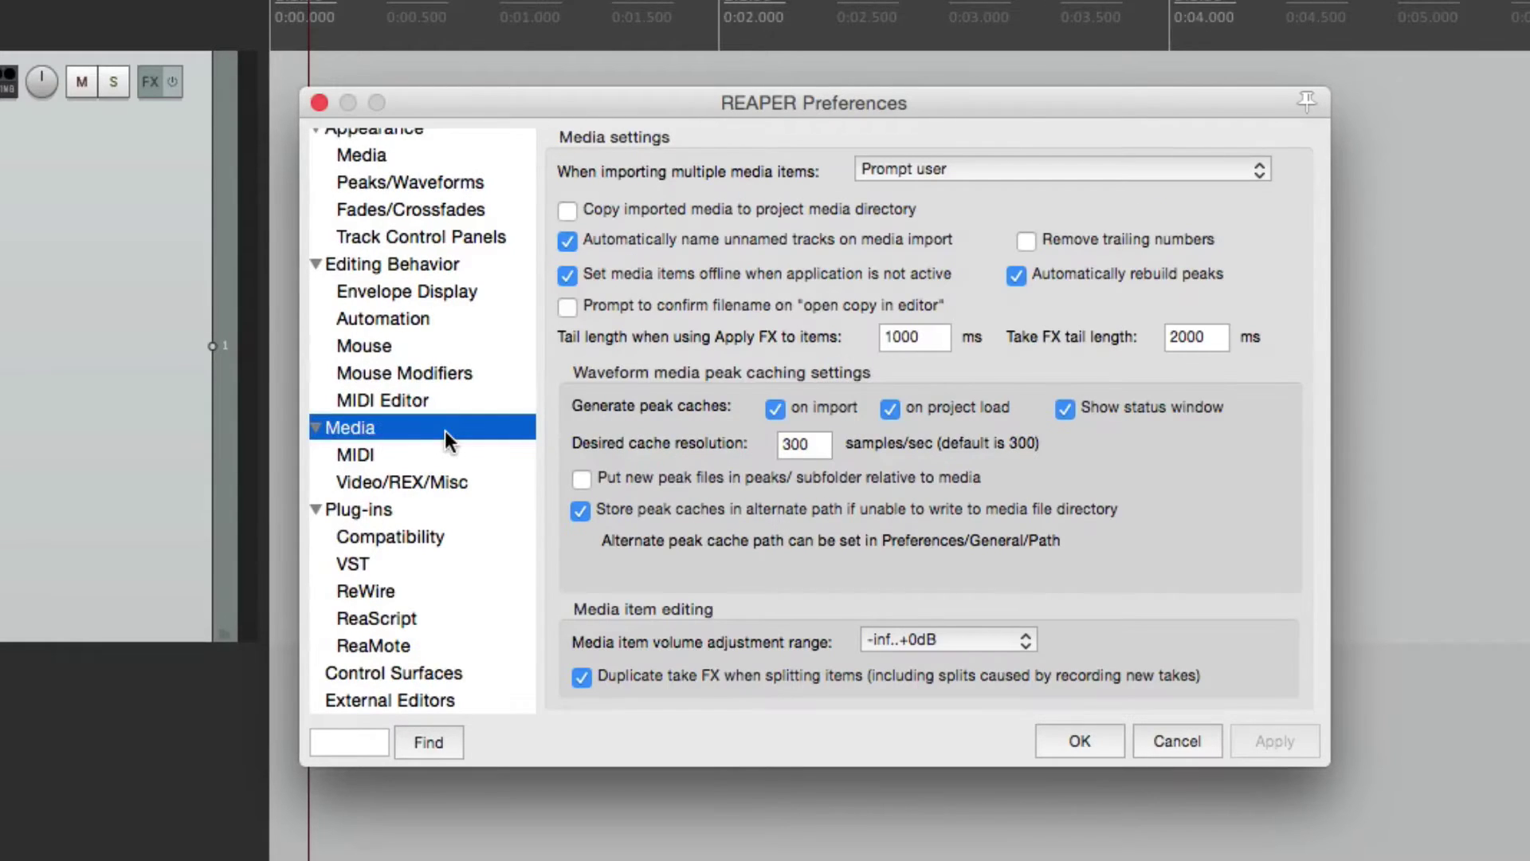
click(582, 479)
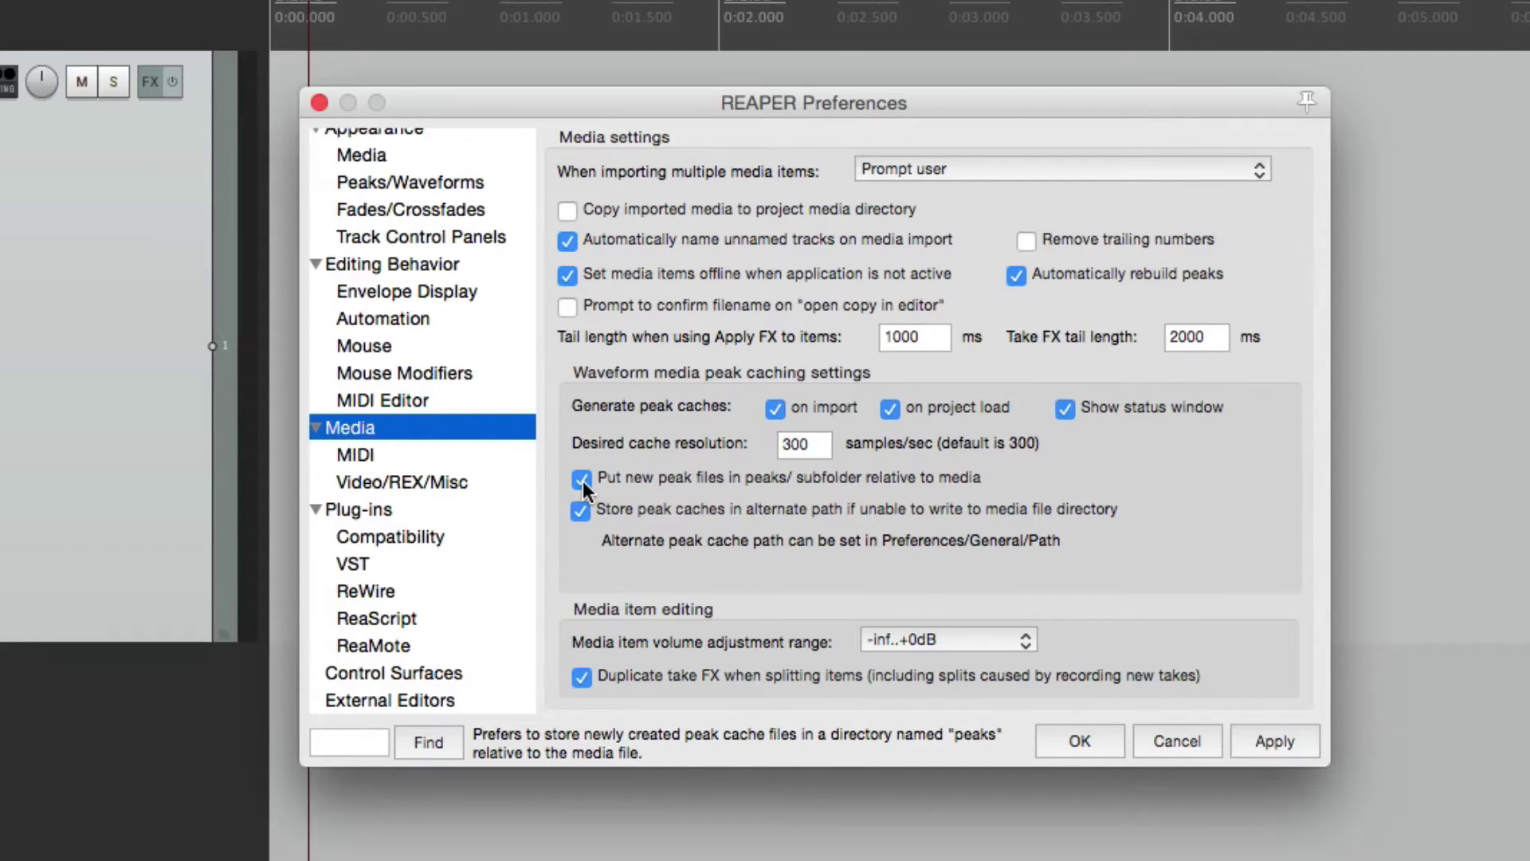
Apply the preferences and re-import all 33 samples back-to-back onto a single track
click(1060, 743)
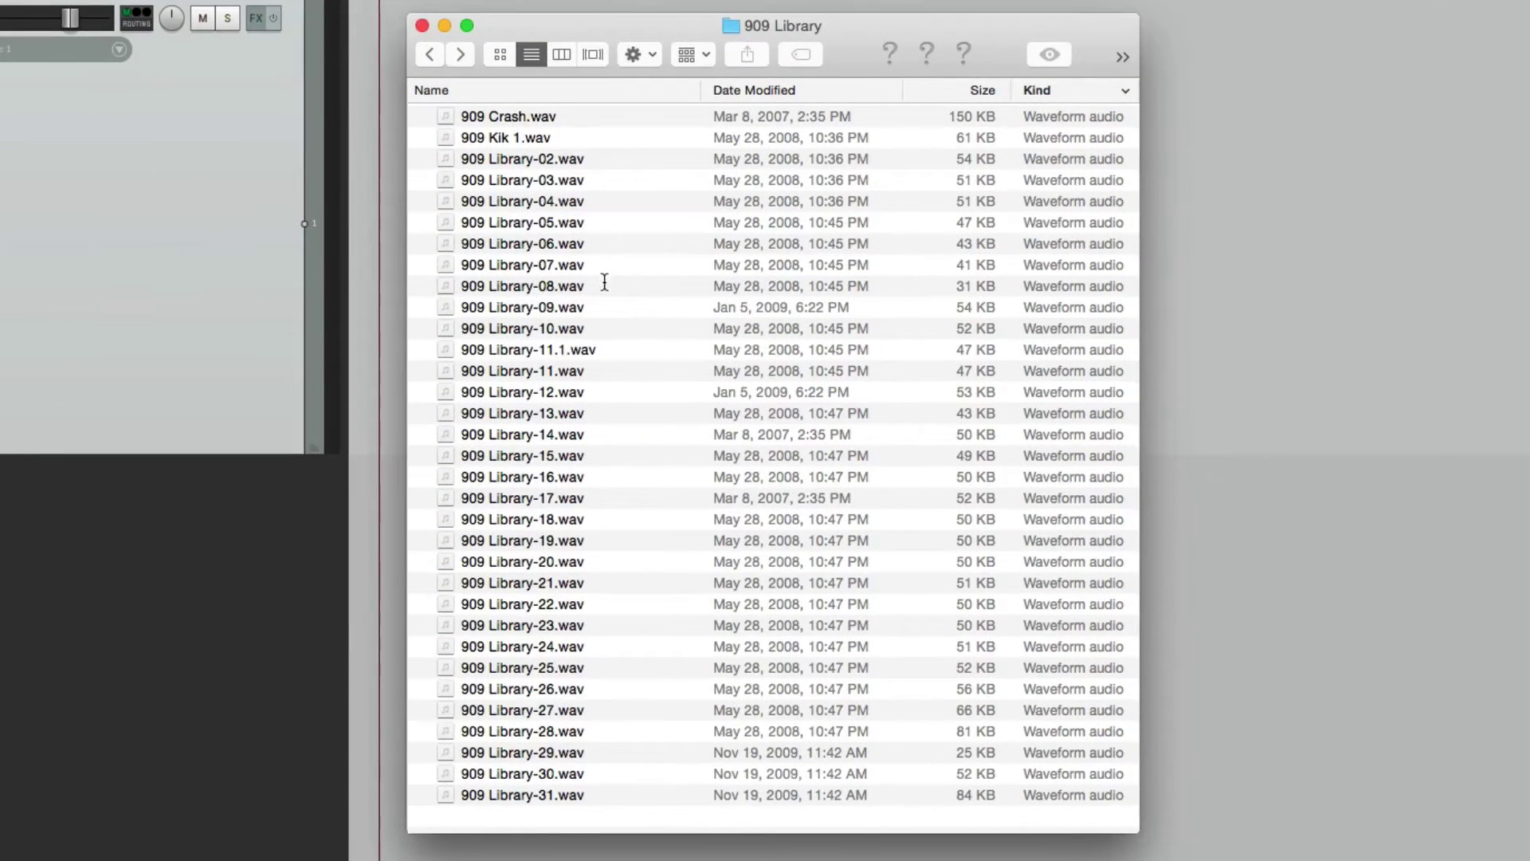
key(super+a)
drag(509, 125, 396, 216)
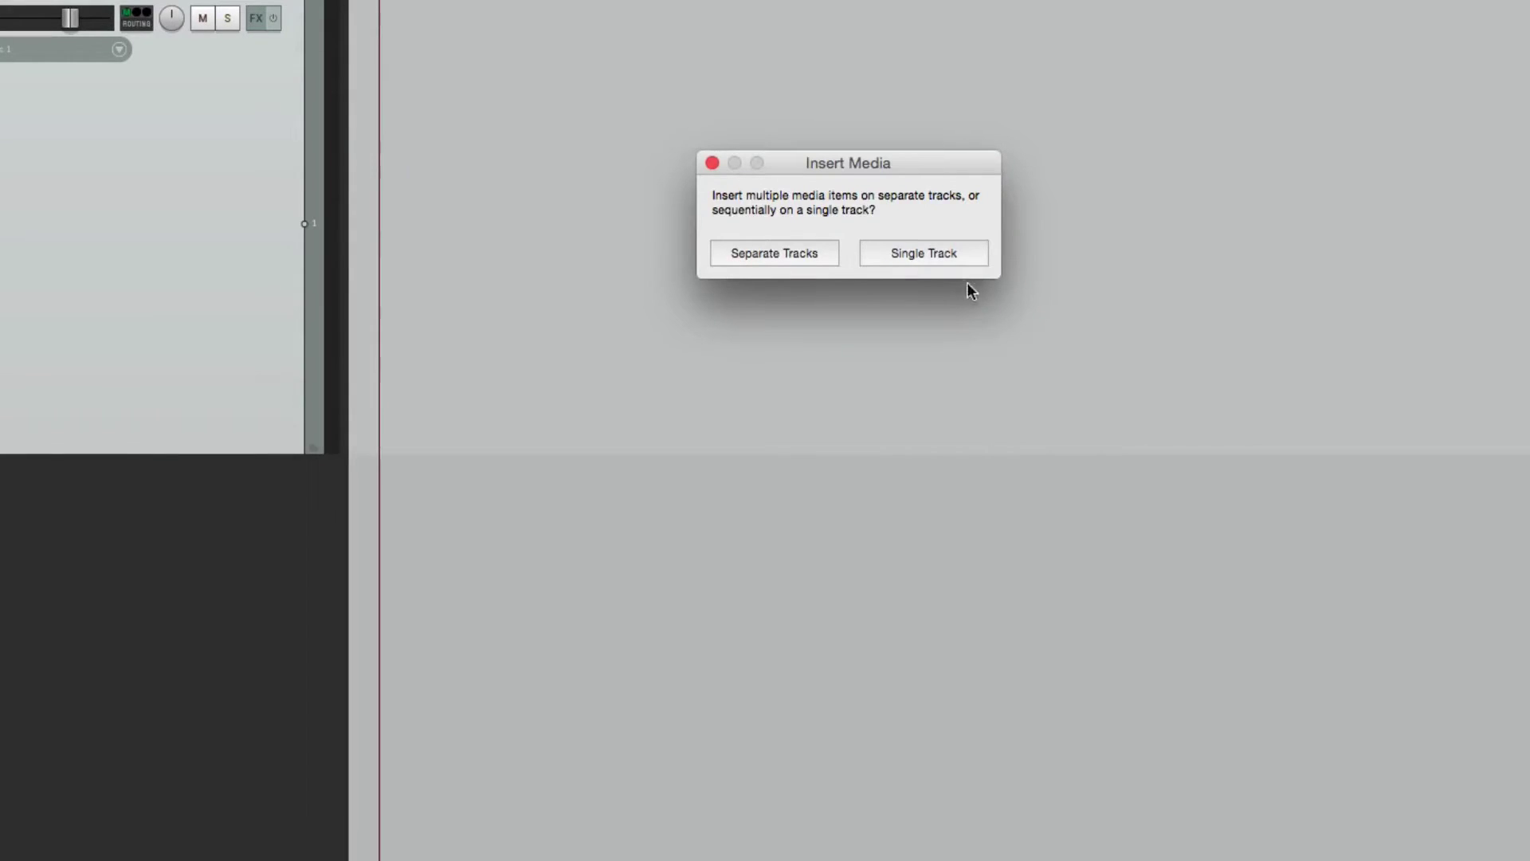
click(924, 253)
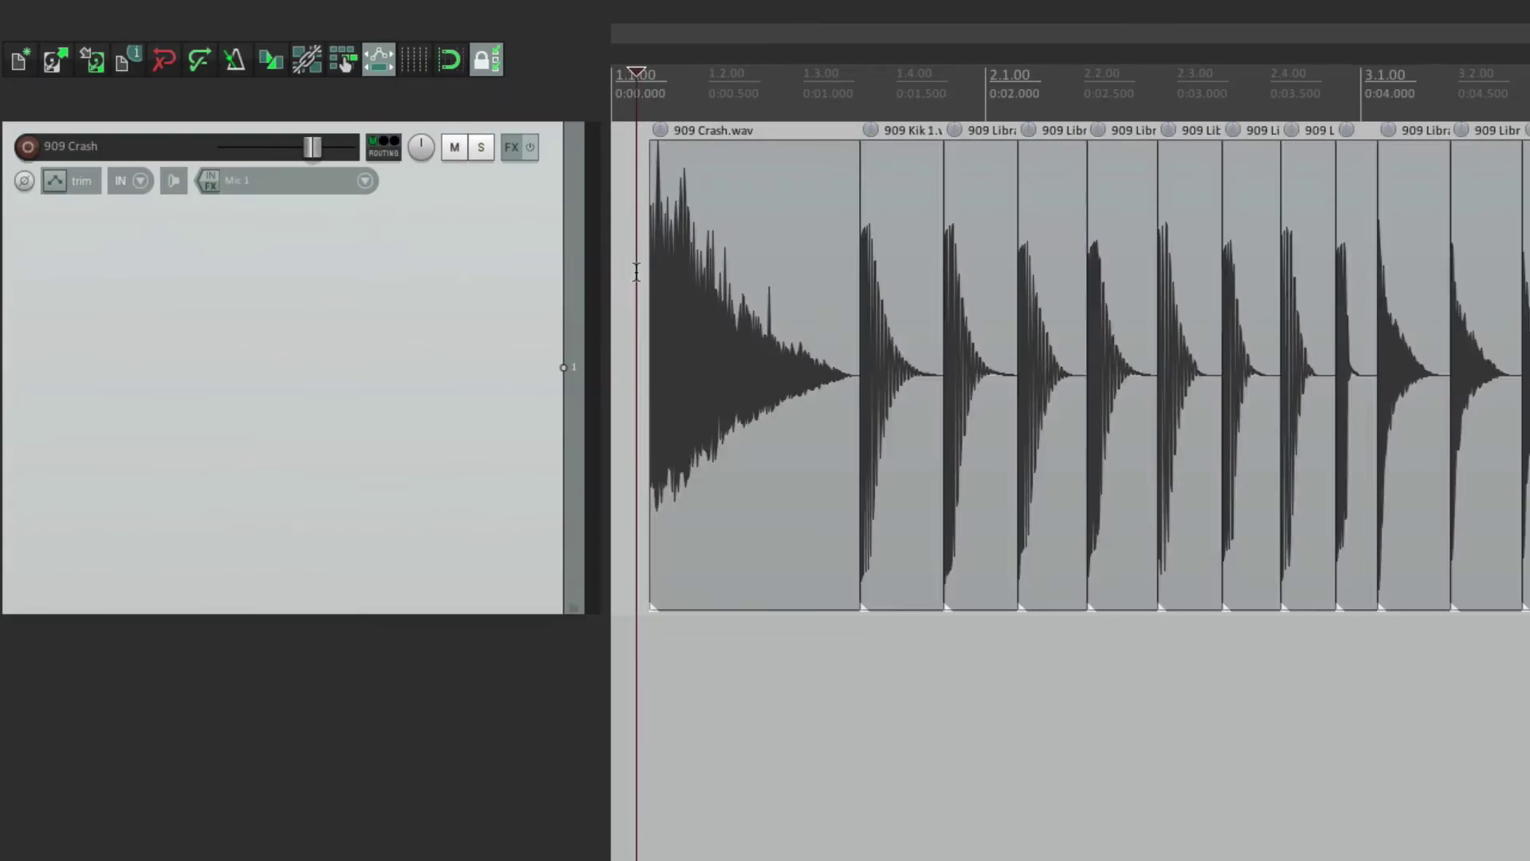
scroll(630, 271, down, 3)
scroll(629, 271, up, 1)
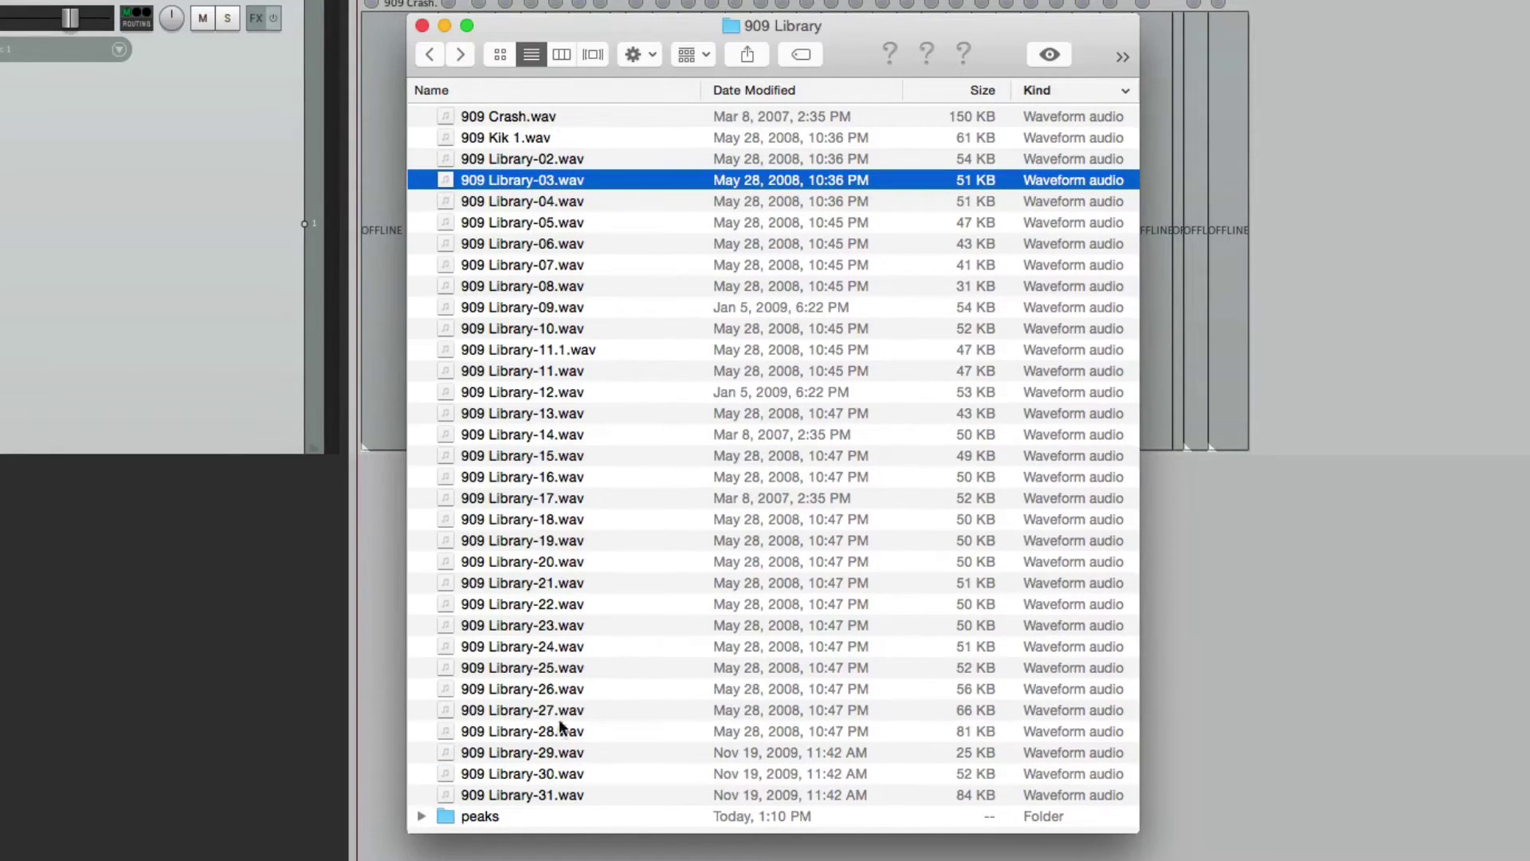
Inspect the .reapeaks files in the peaks folder, then go back to 909 Library
double_click(489, 816)
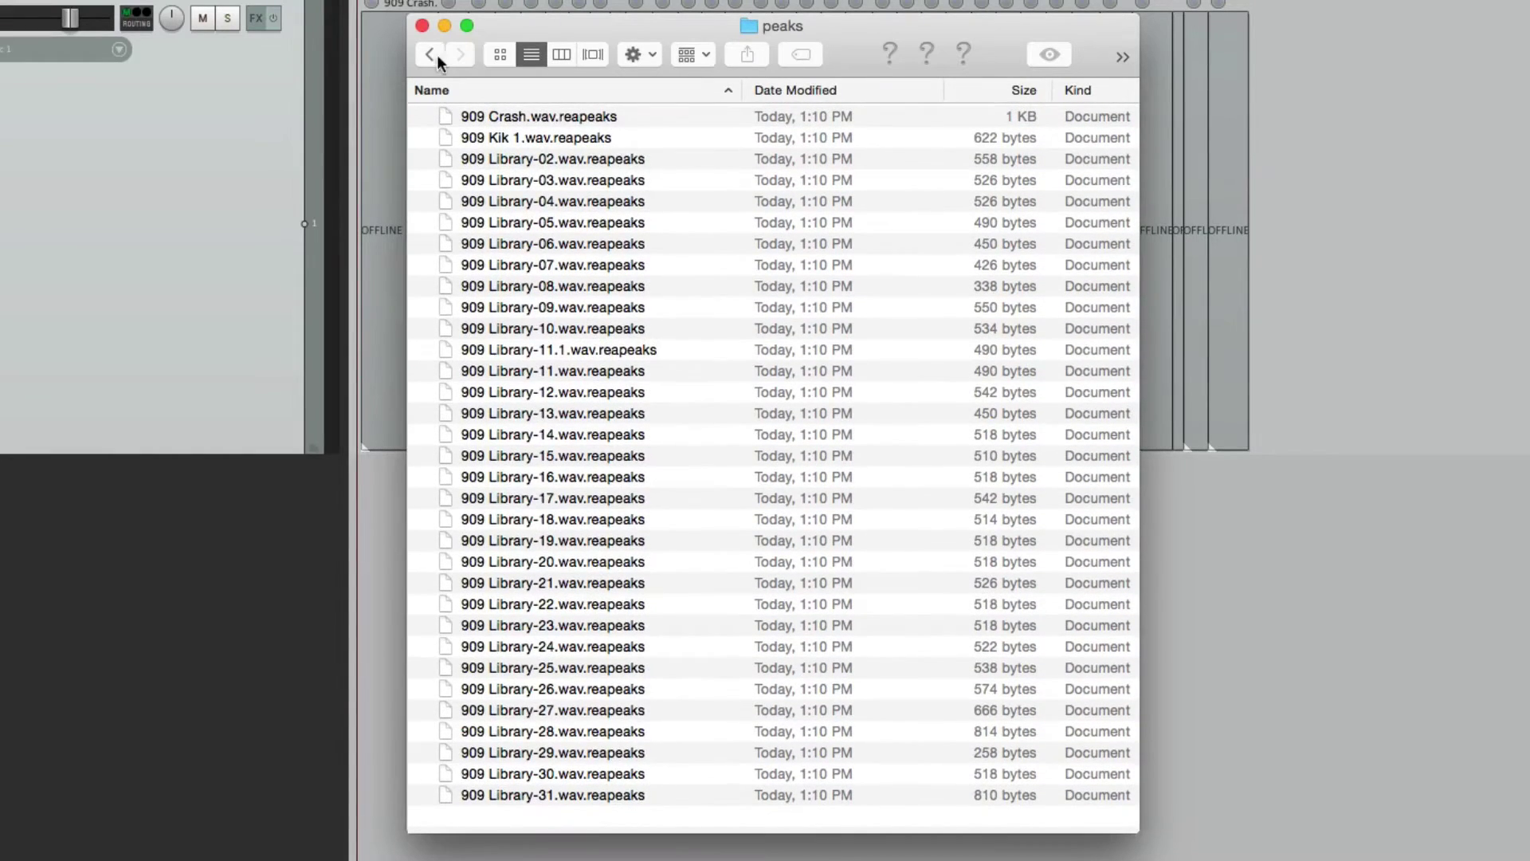
click(430, 54)
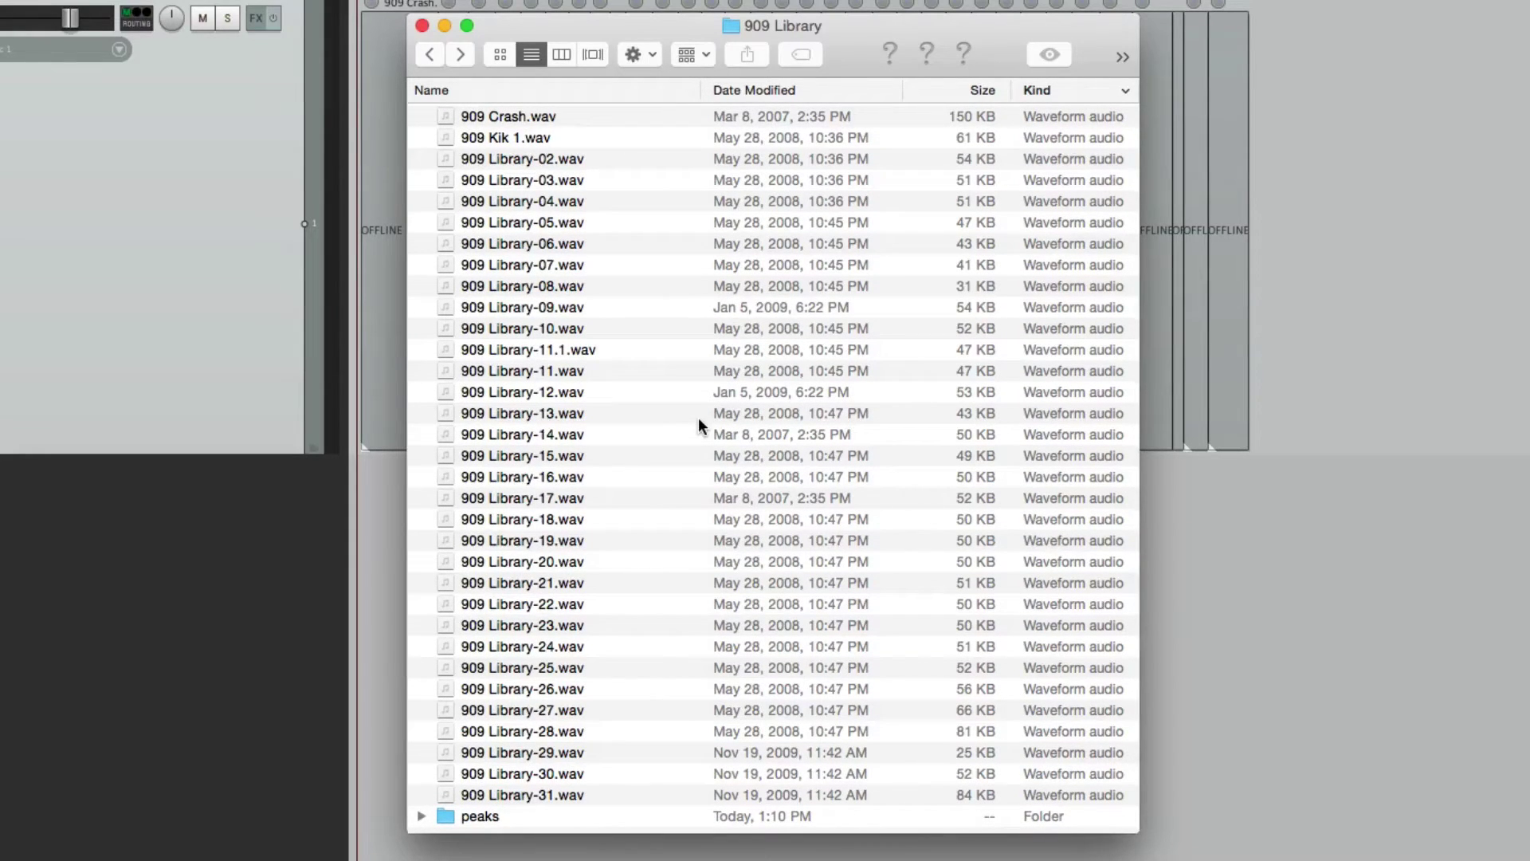
Delete the 909 Crash item from the REAPER track
click(217, 159)
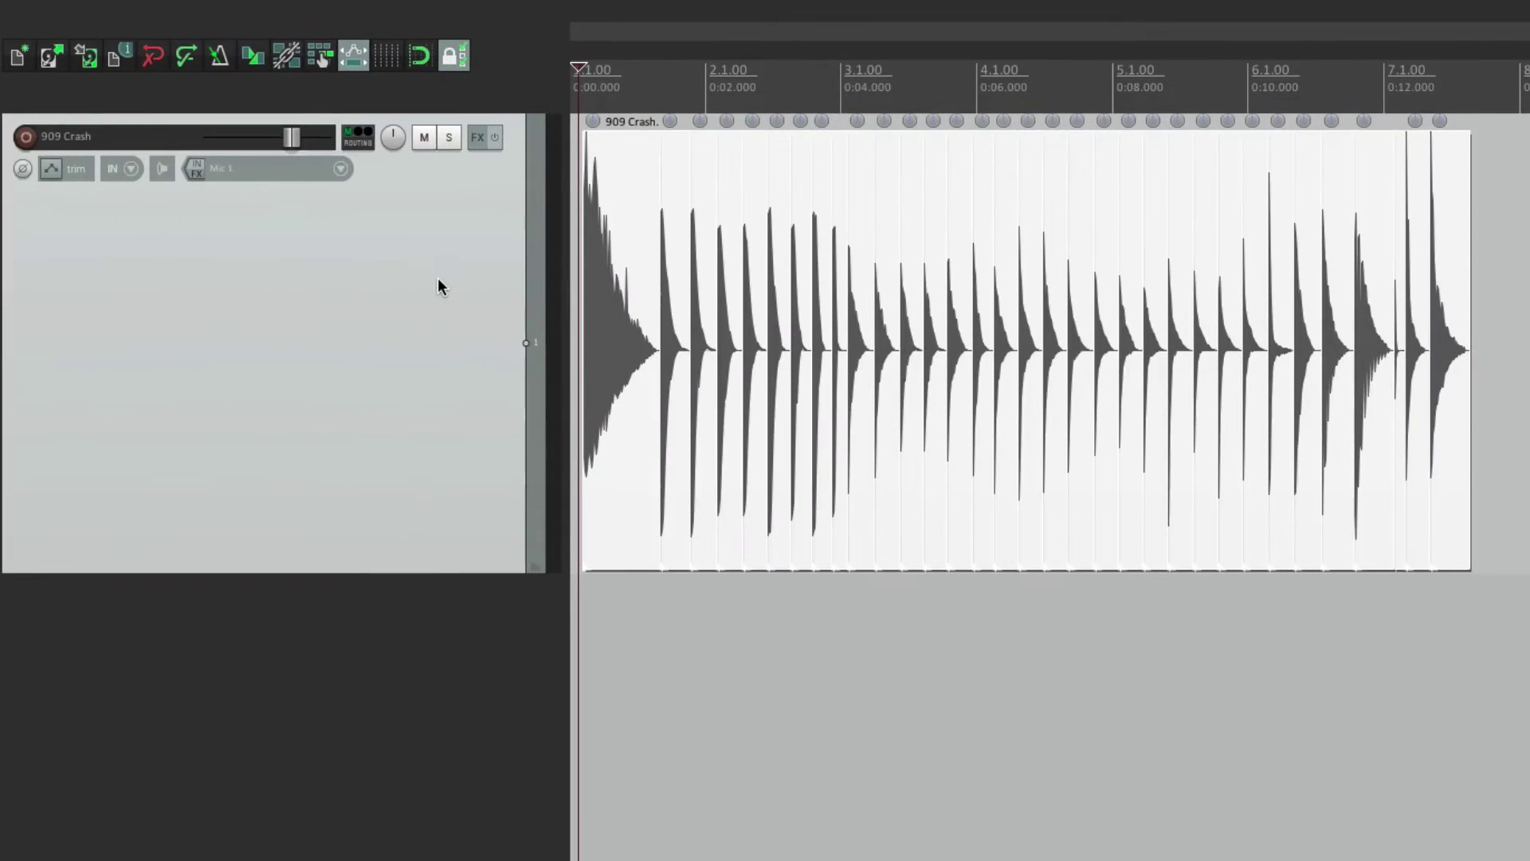
key(Delete)
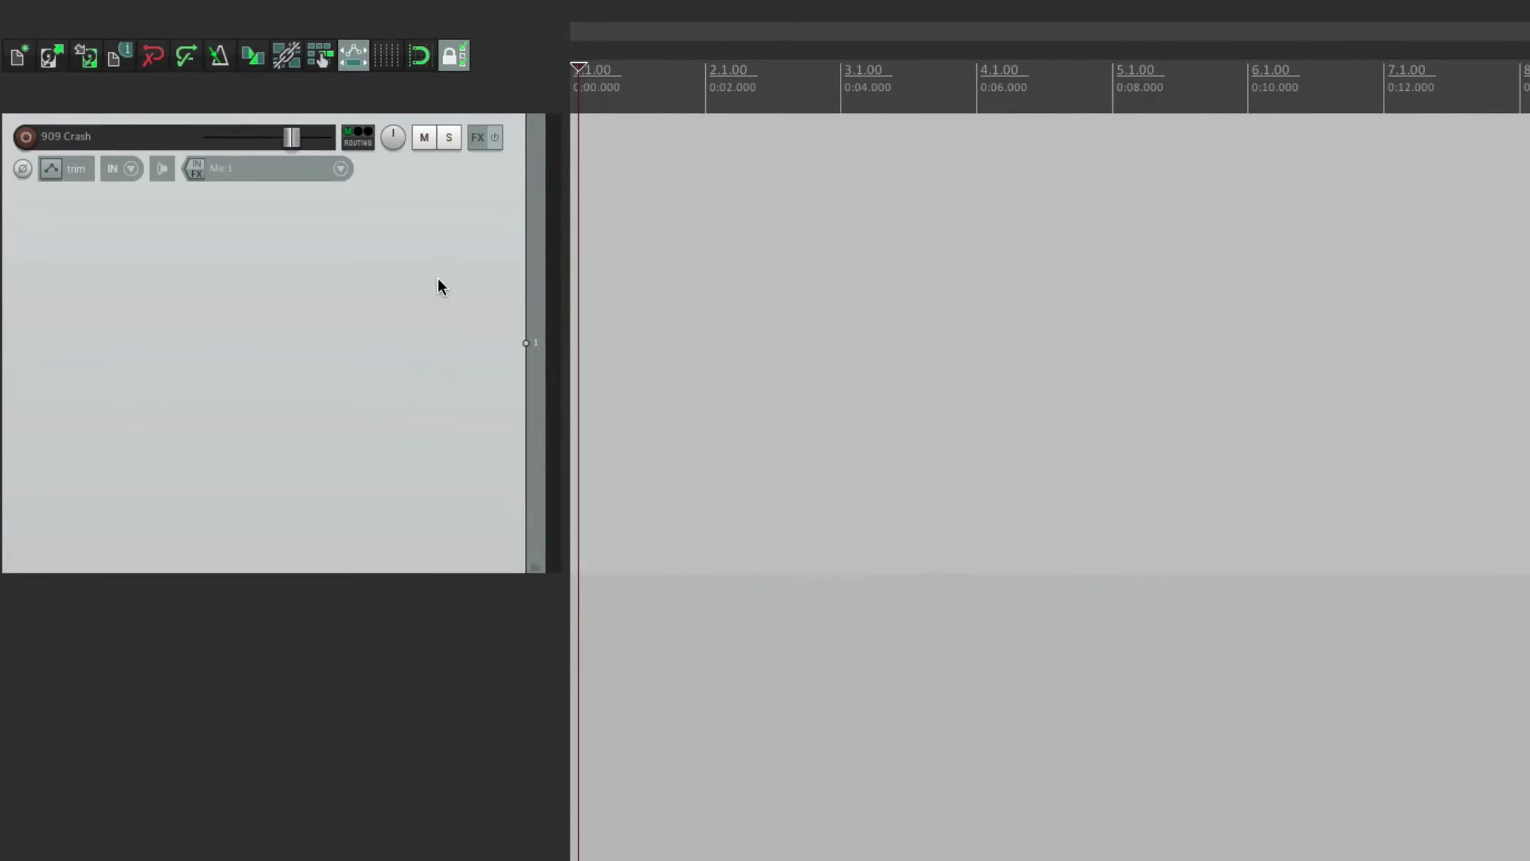
key(super+Tab)
Trash the peaks folder from 909 Library and reopen REAPER's Preferences
click(560, 819)
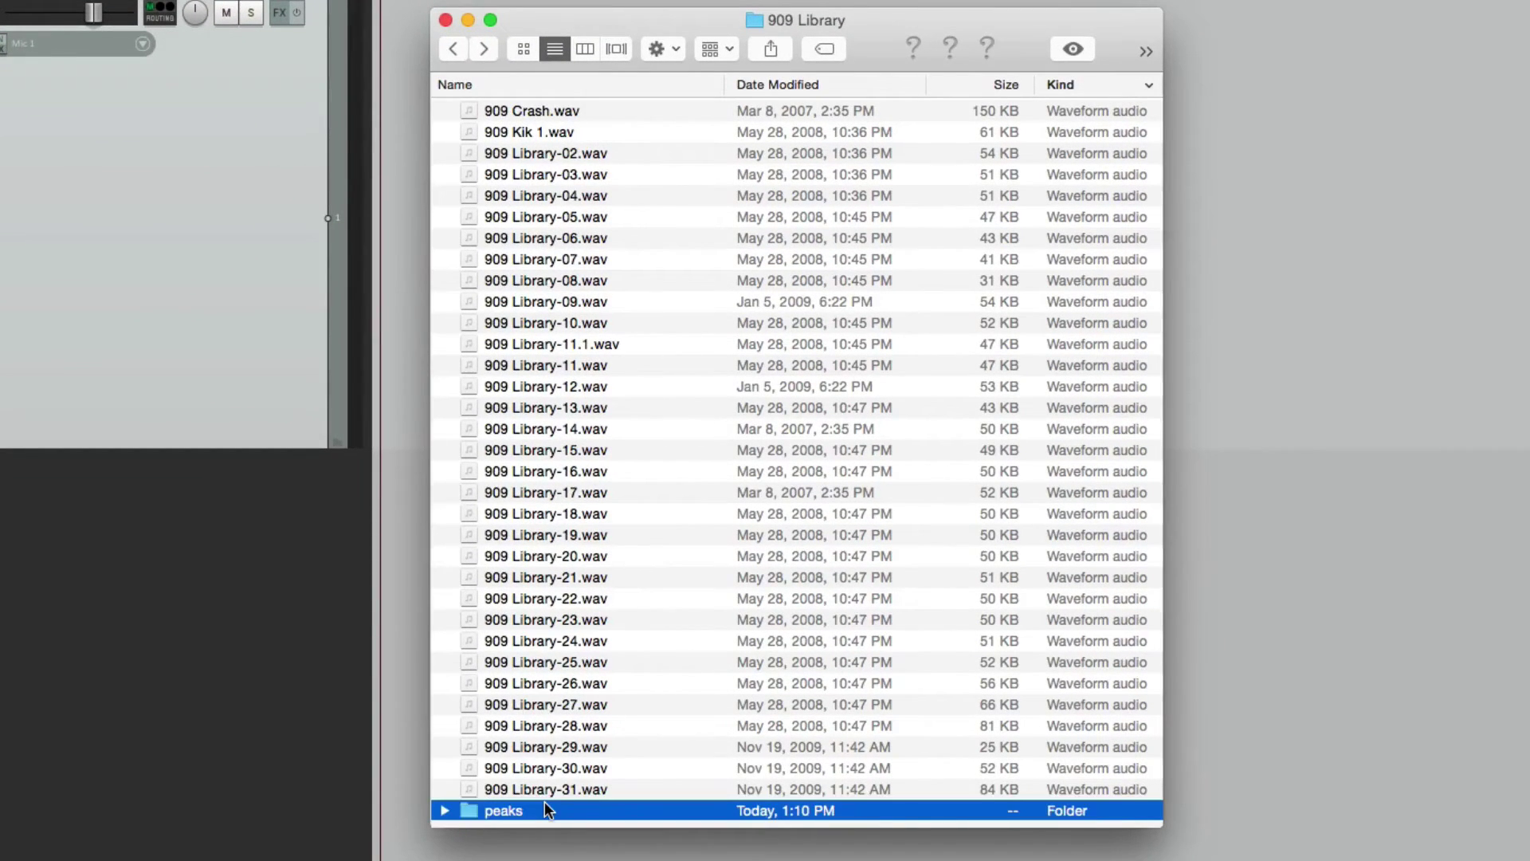
key(super+BackSpace)
click(314, 317)
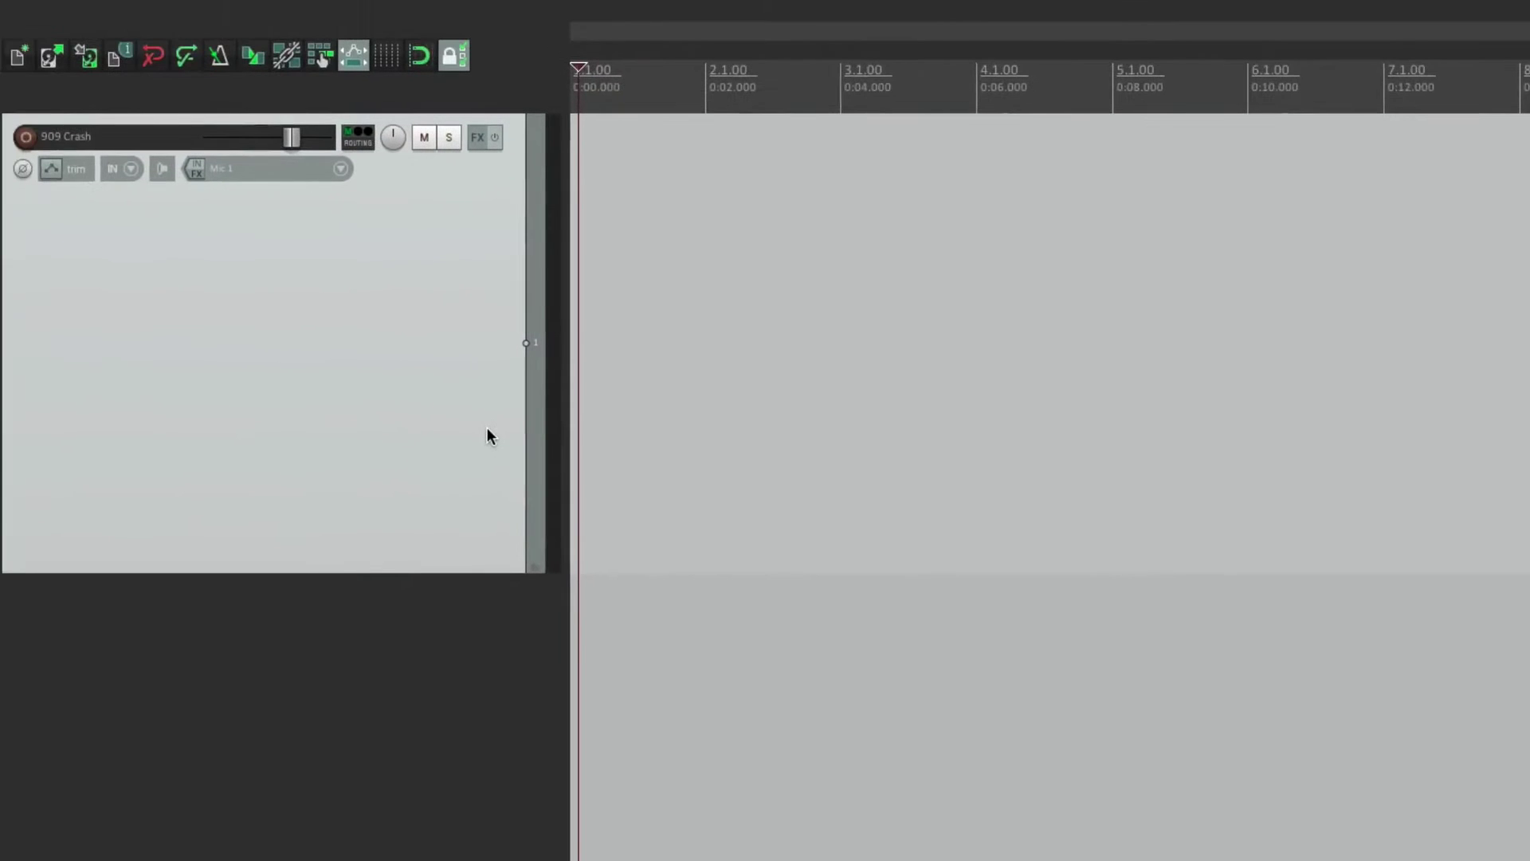
key(super+comma)
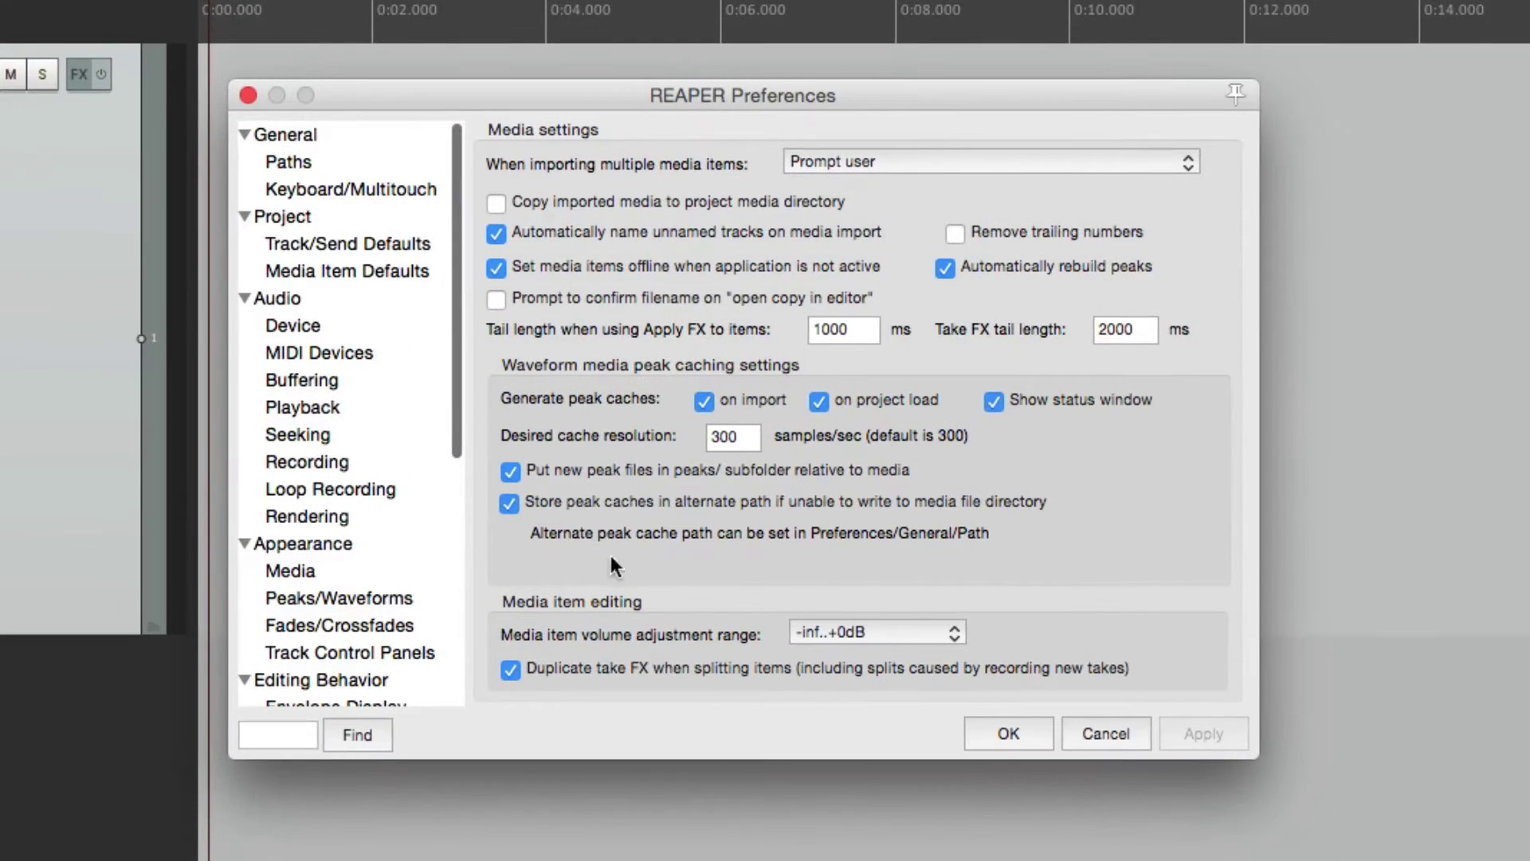
Turn off the peaks/ subfolder option and enable 'Store all peak caches (.reapeaks) in alternate path'
click(510, 471)
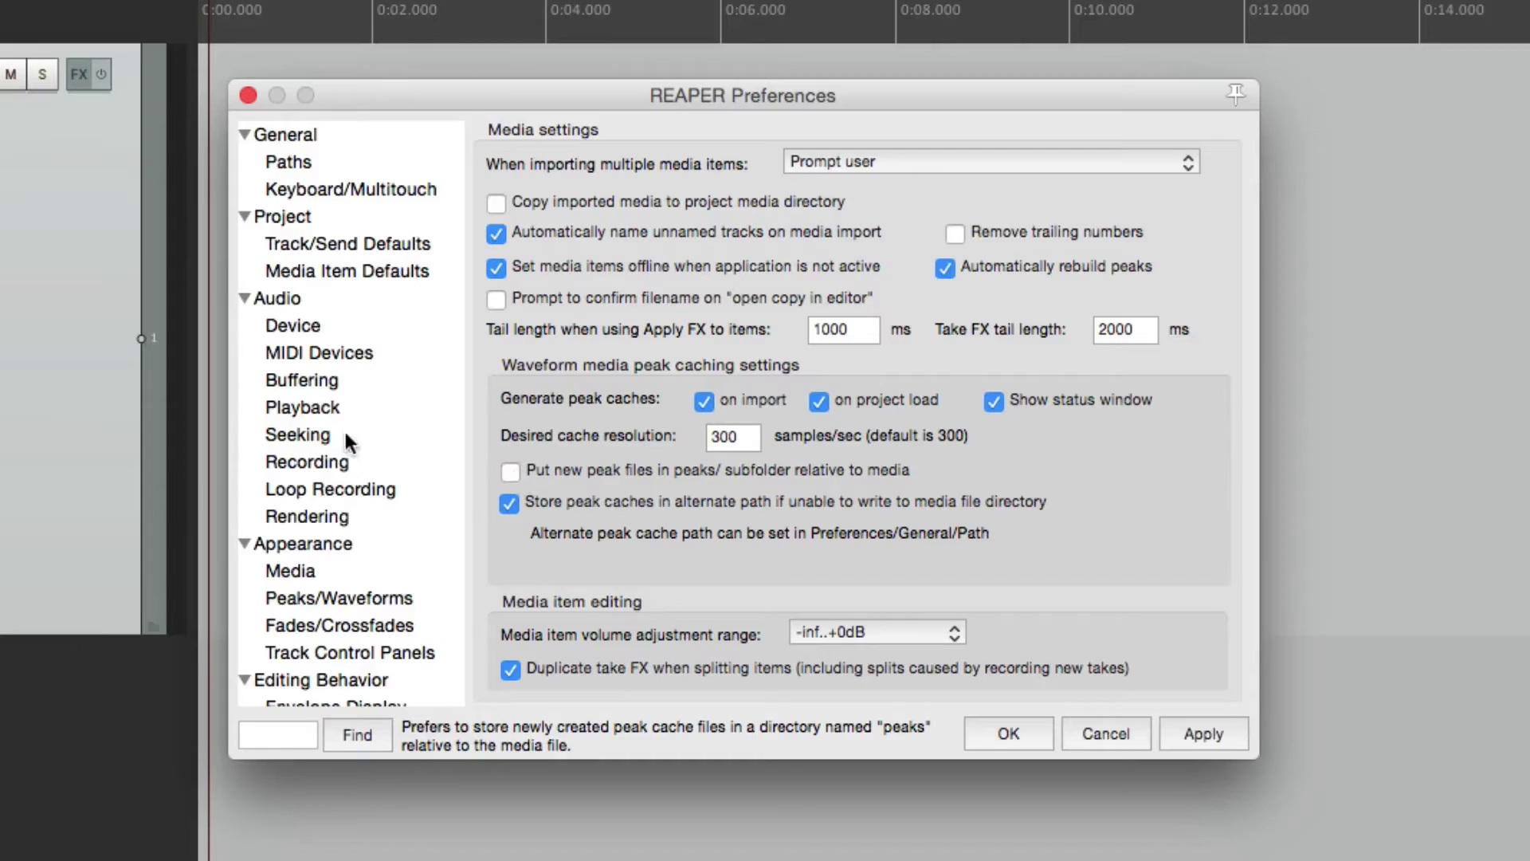
scroll(343, 438, up, 3)
click(349, 144)
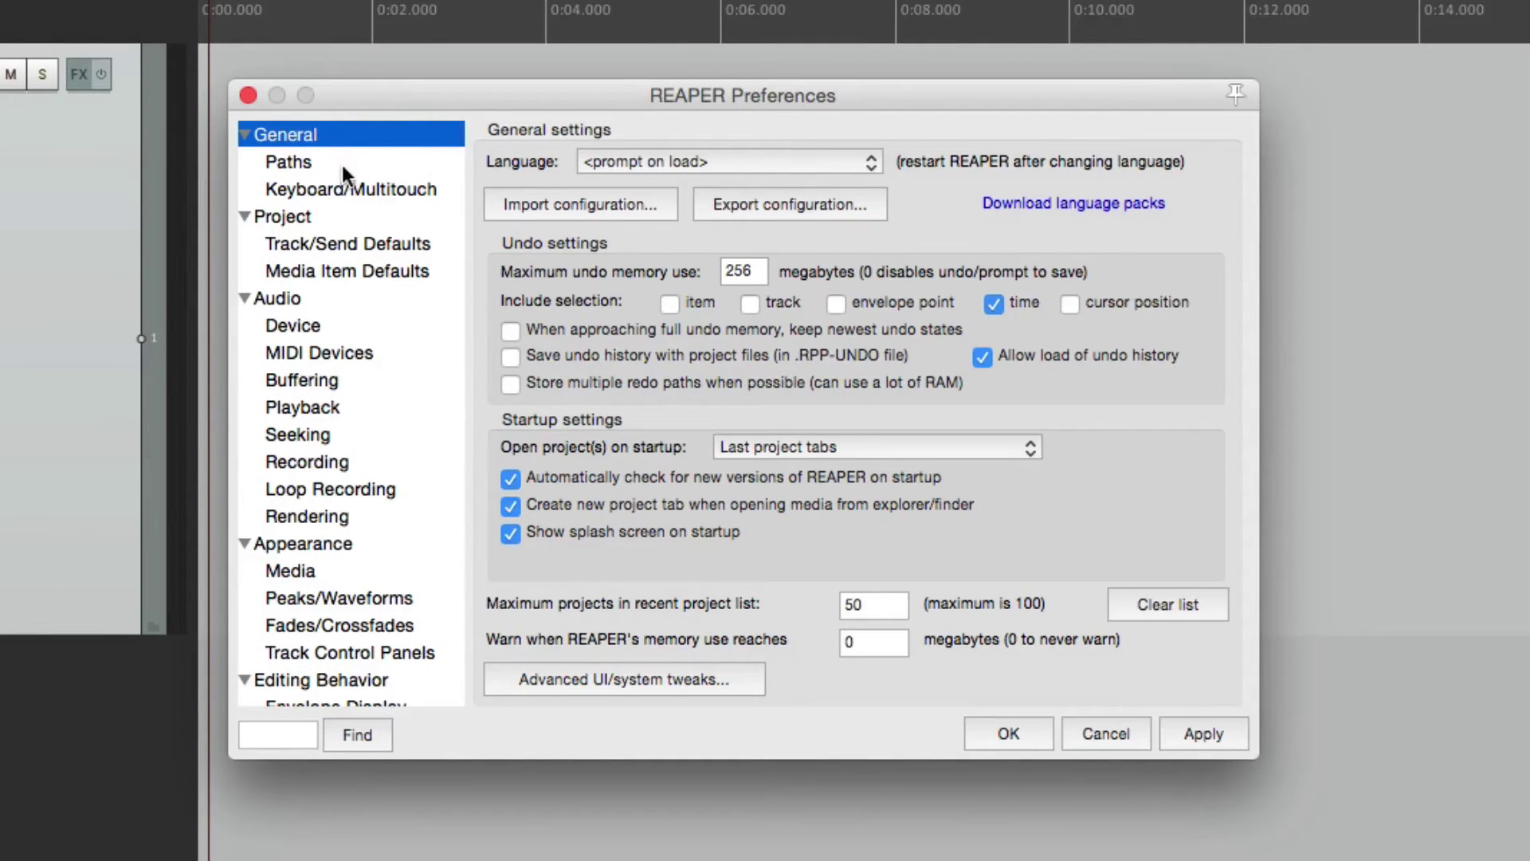
click(342, 164)
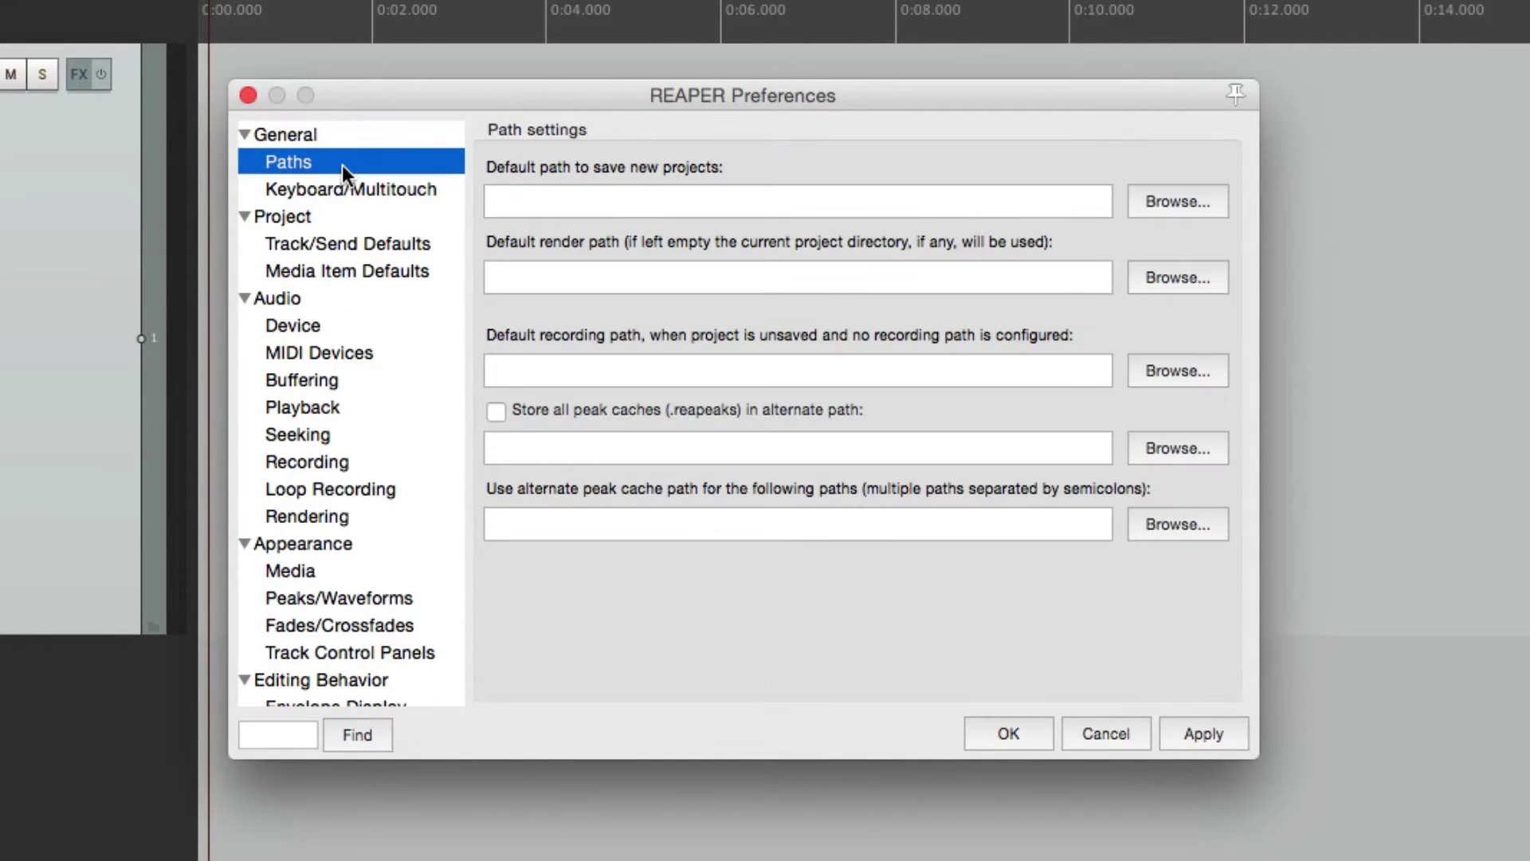
click(496, 411)
click(602, 448)
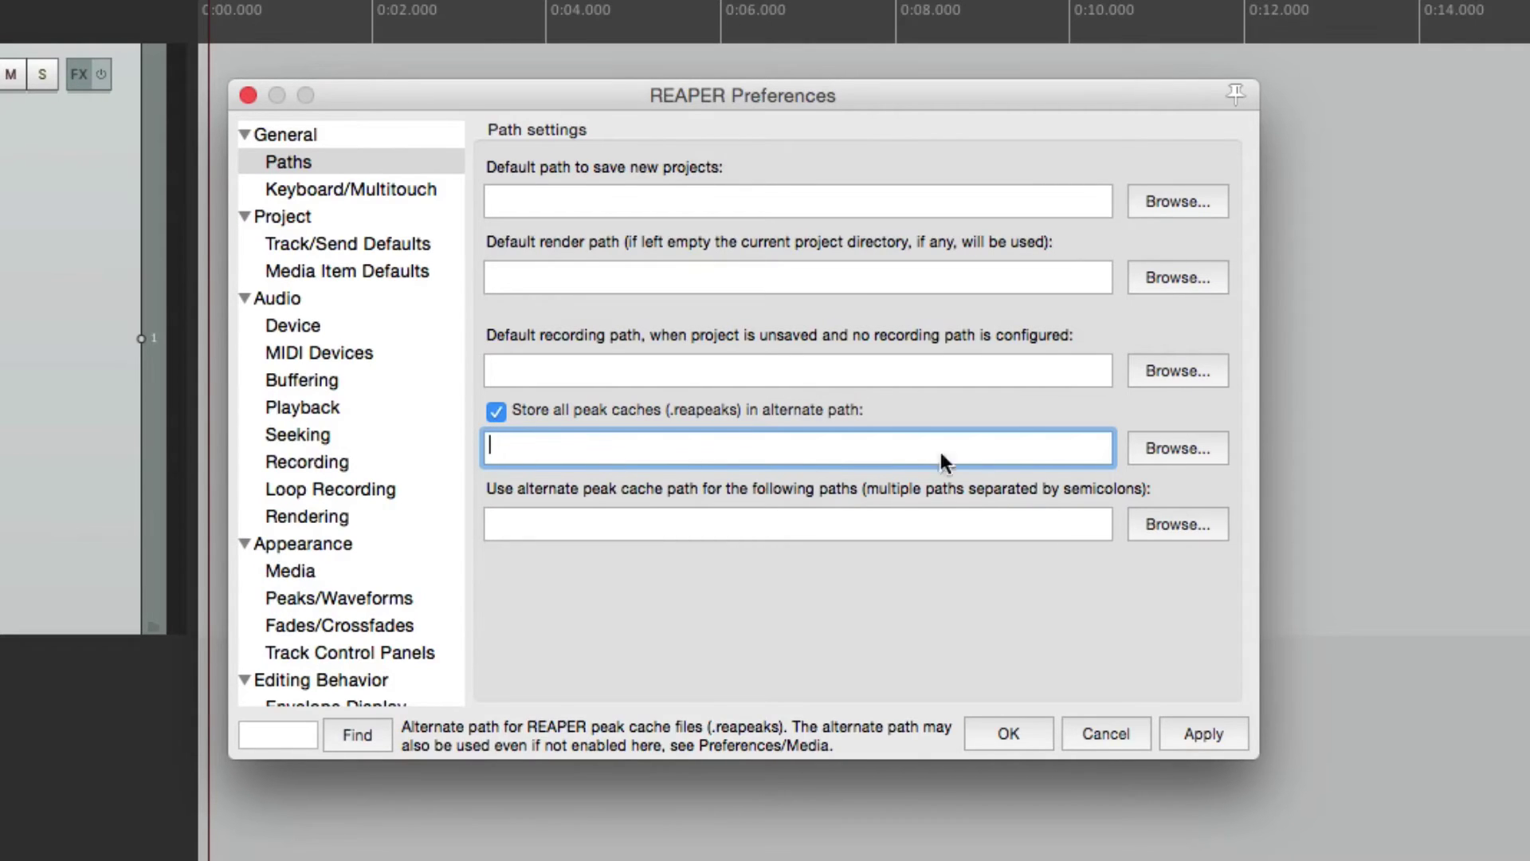
Create a 'REAPER Peak Files' folder on the Desktop and set it as the peak cache path
click(1141, 451)
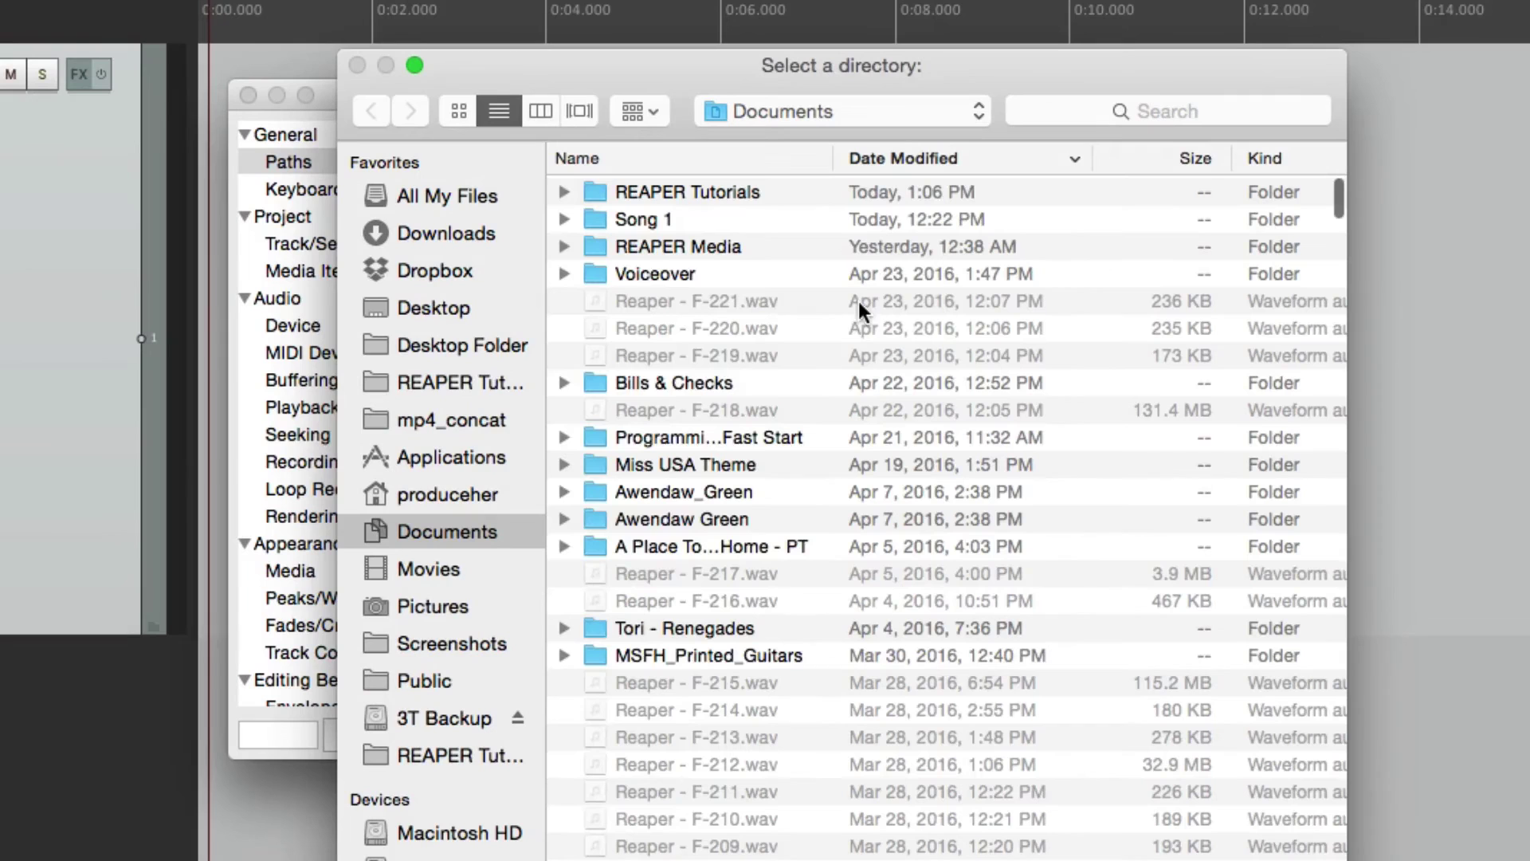
click(487, 309)
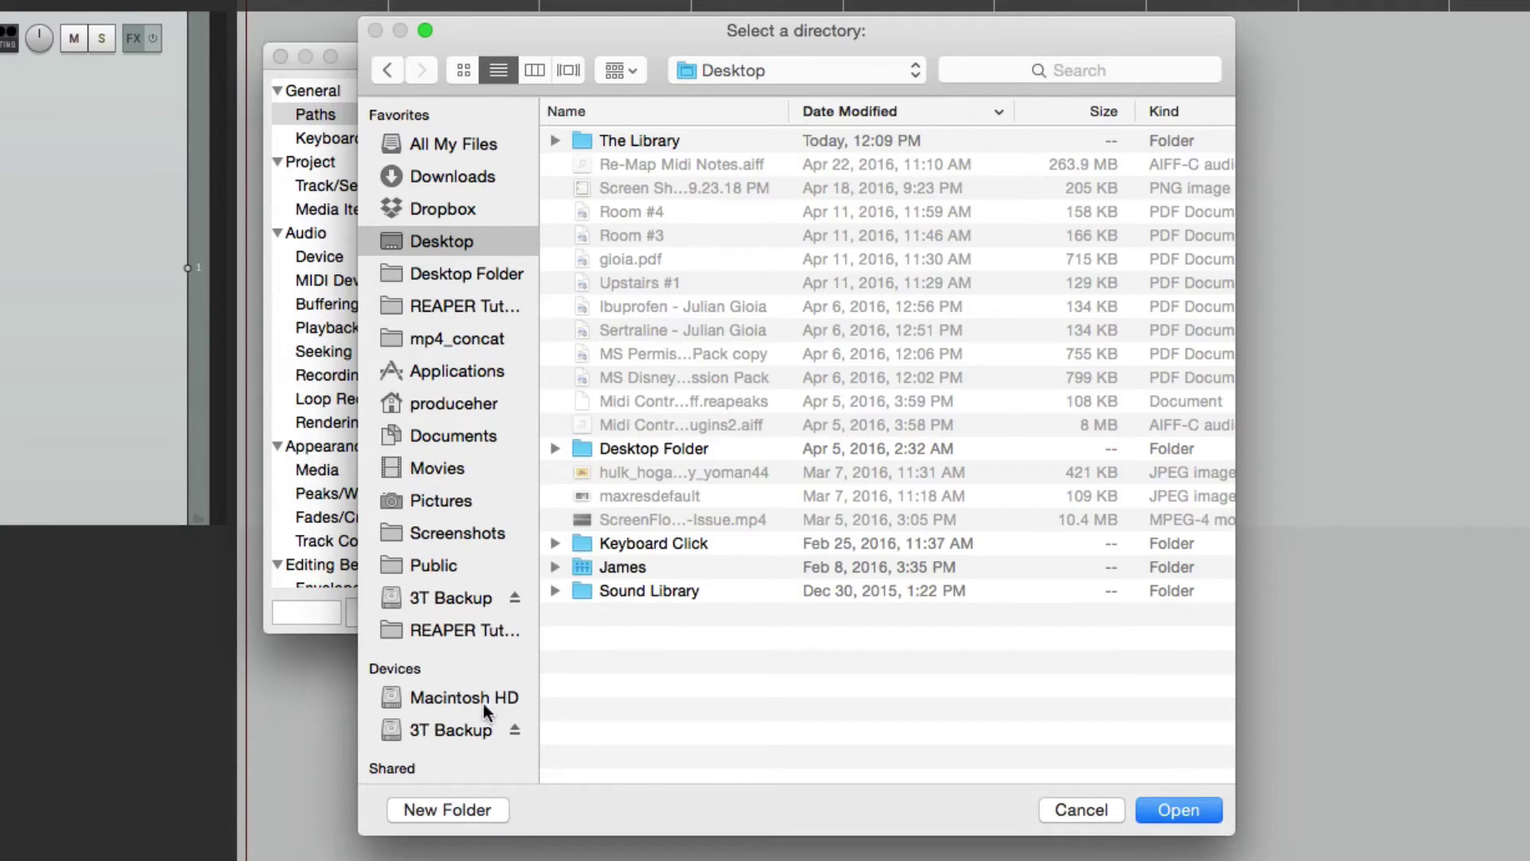
click(476, 810)
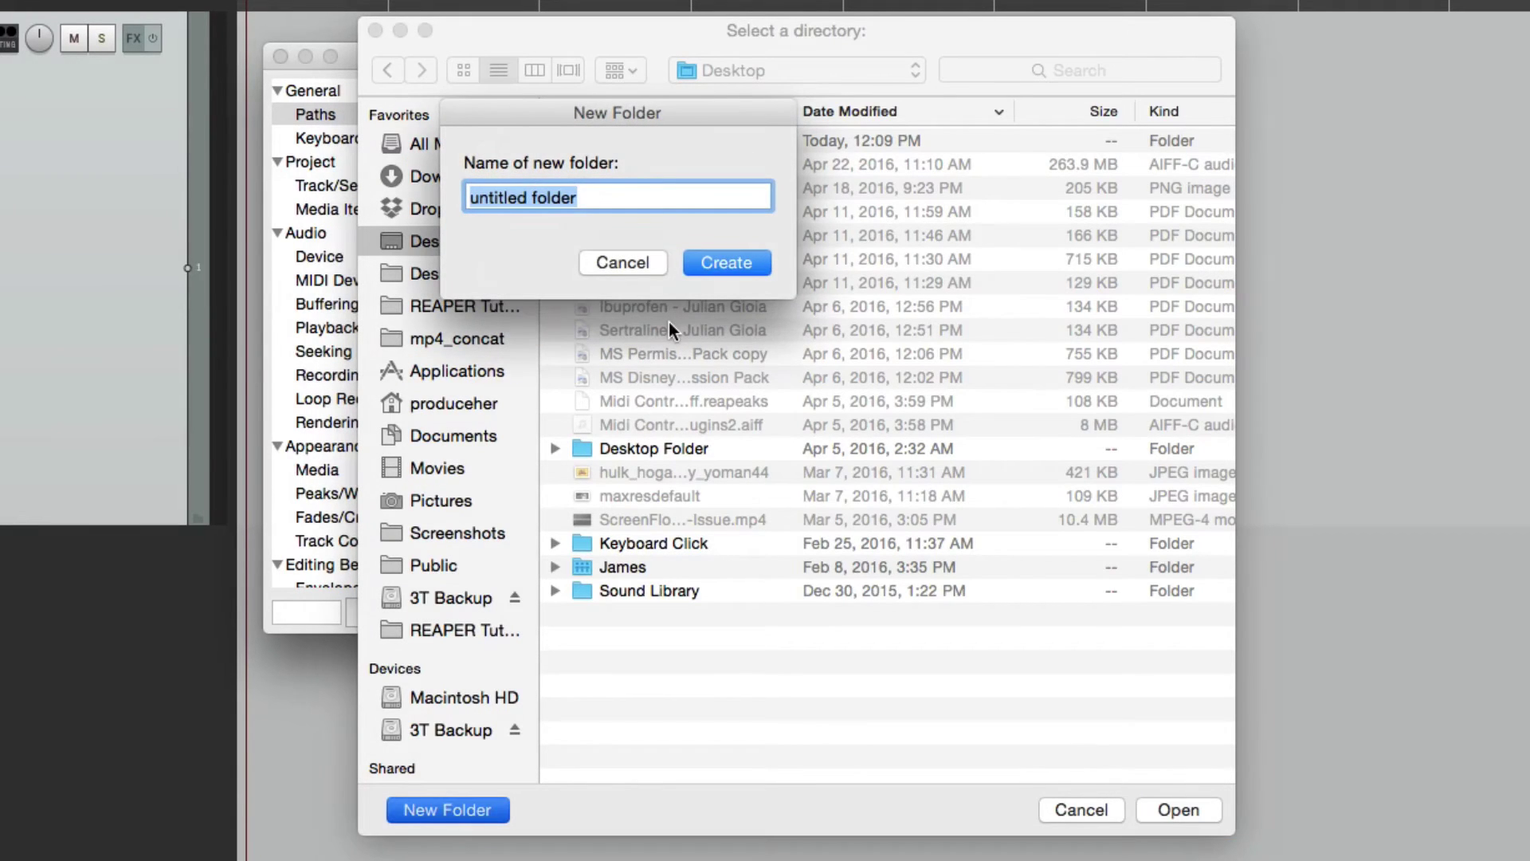
text(REAPER Peak Files)
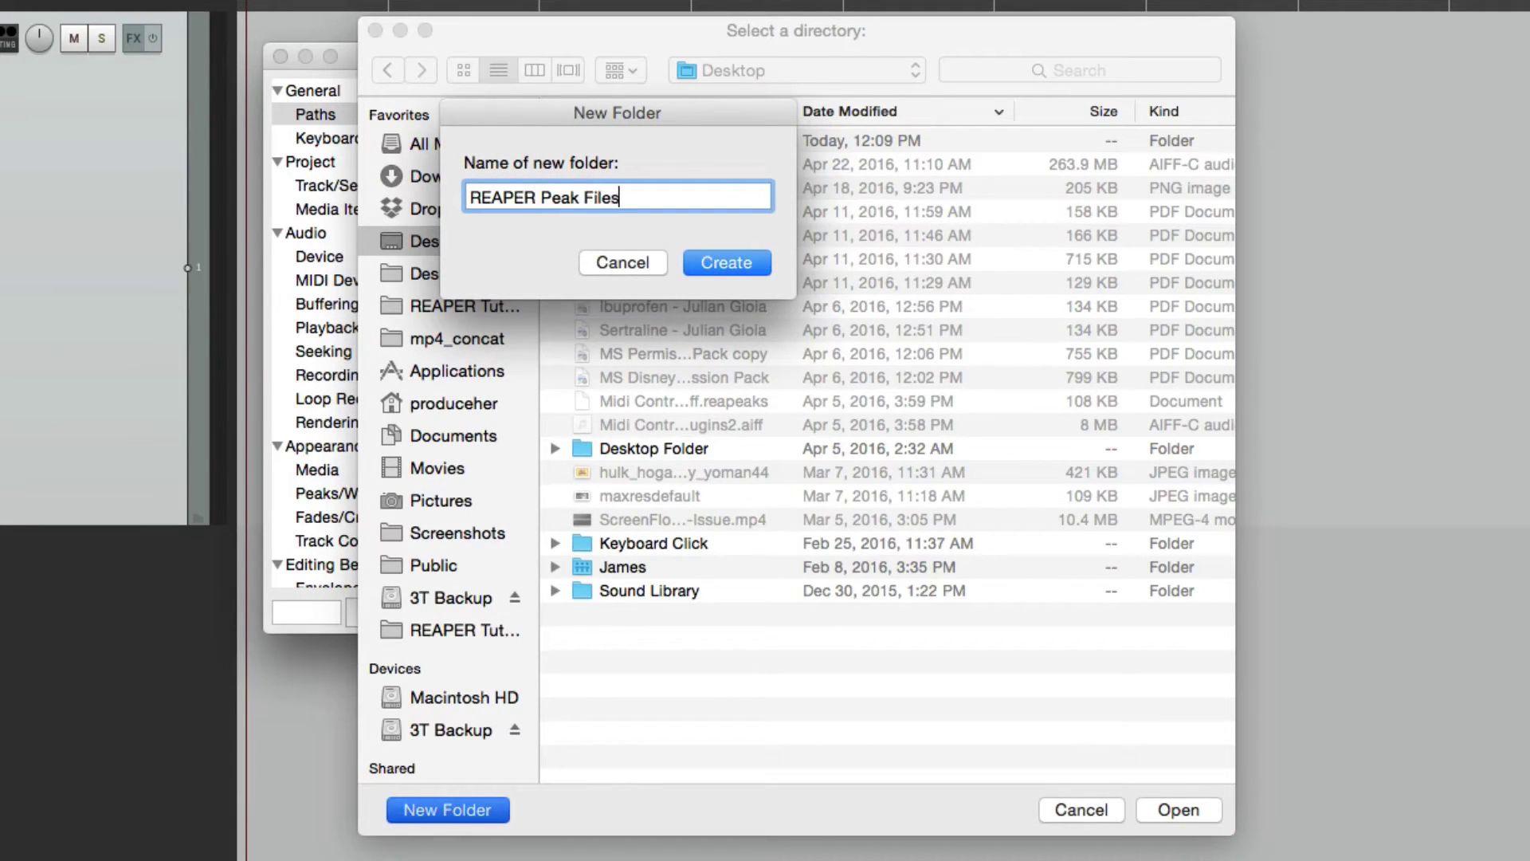
click(726, 263)
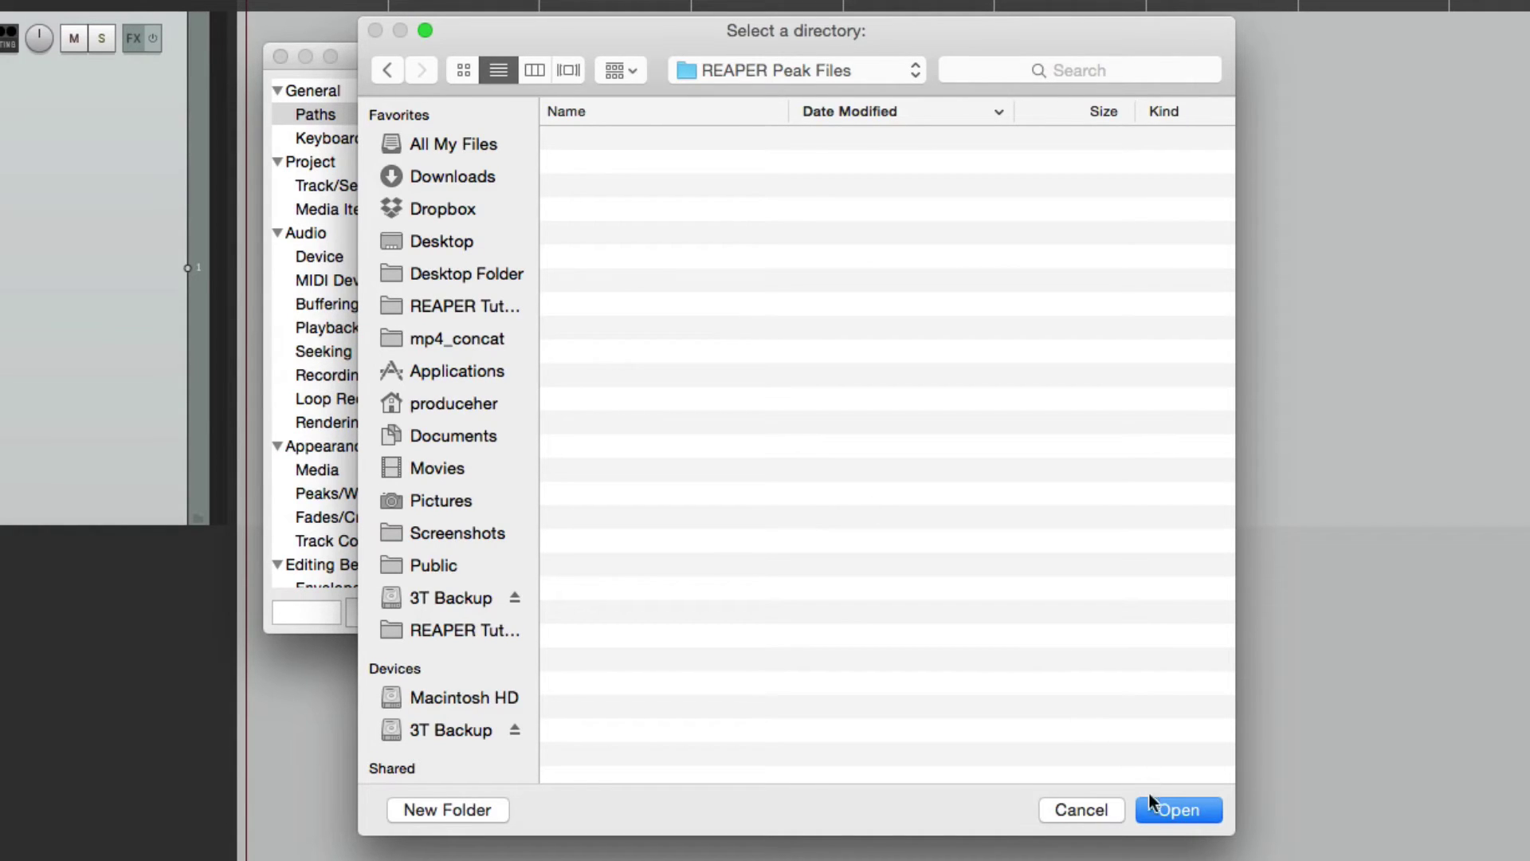
click(1157, 813)
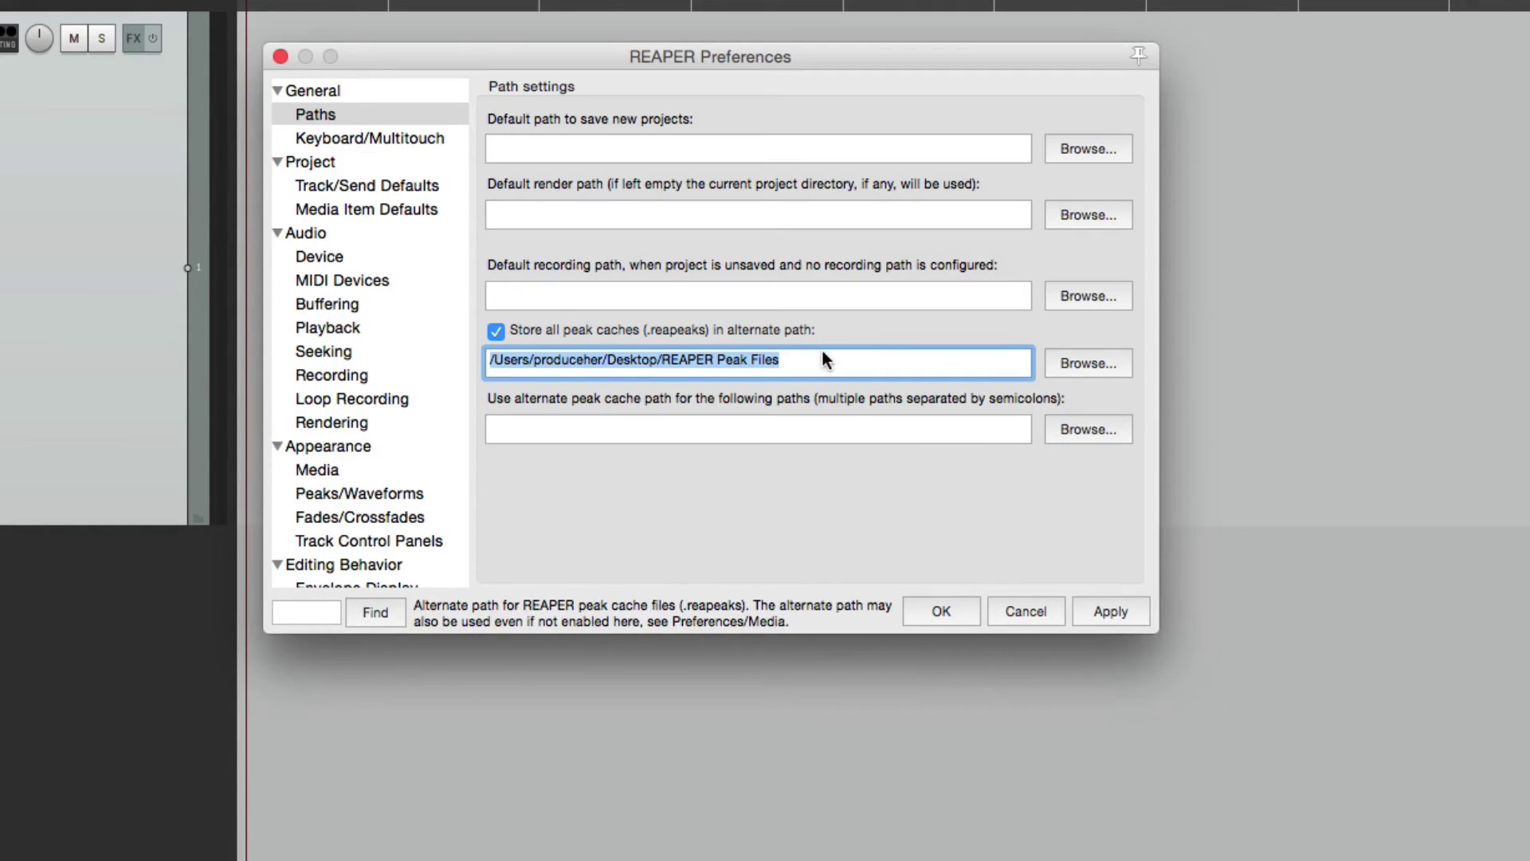
Drag all 909 Library samples onto the REAPER track again and deselect the item
click(843, 356)
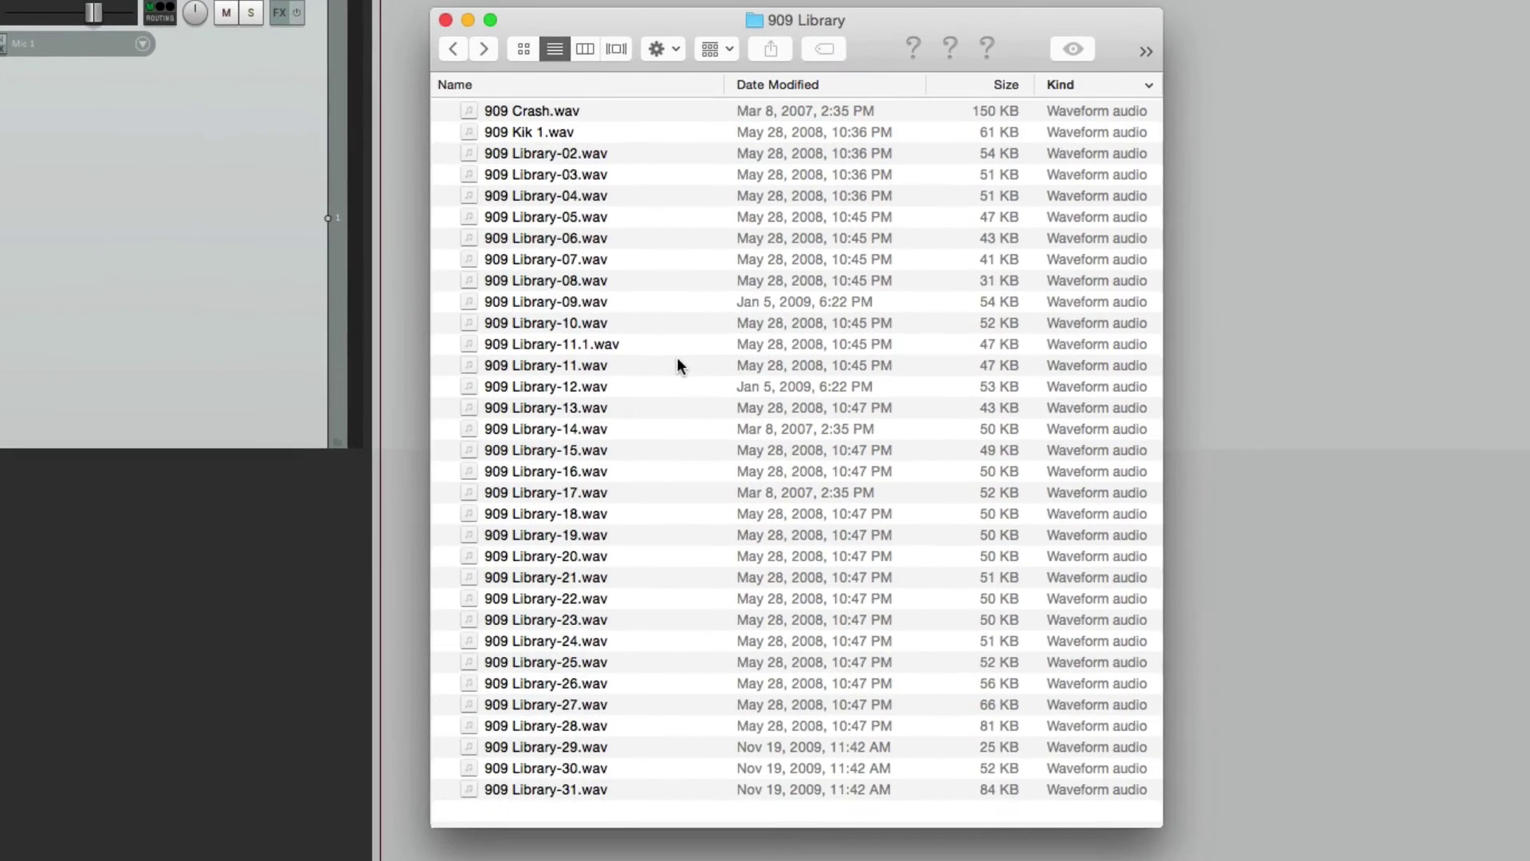
key(super+a)
drag(528, 110, 400, 136)
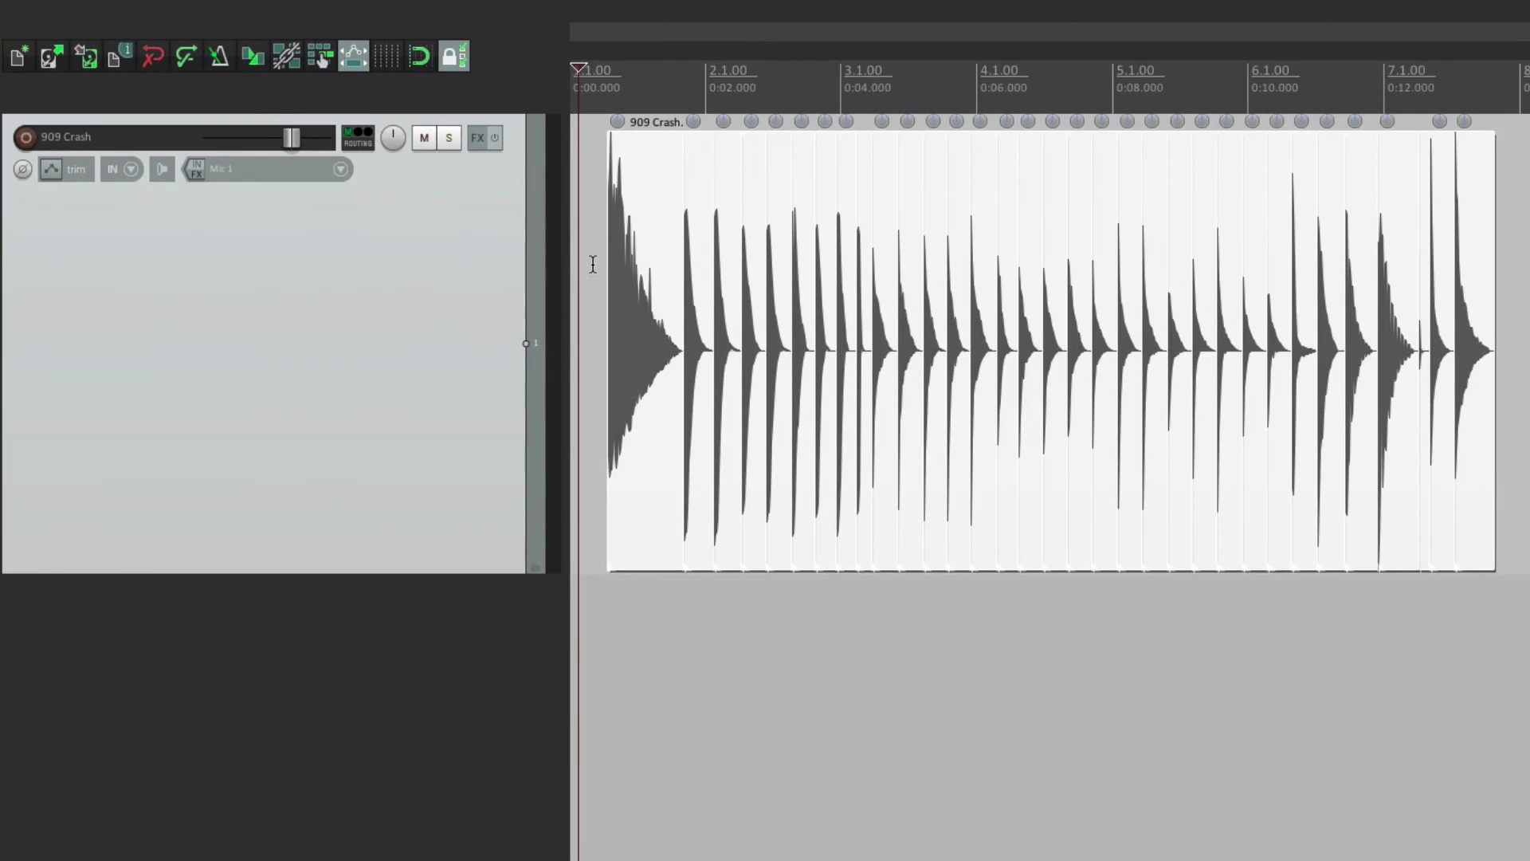
click(425, 159)
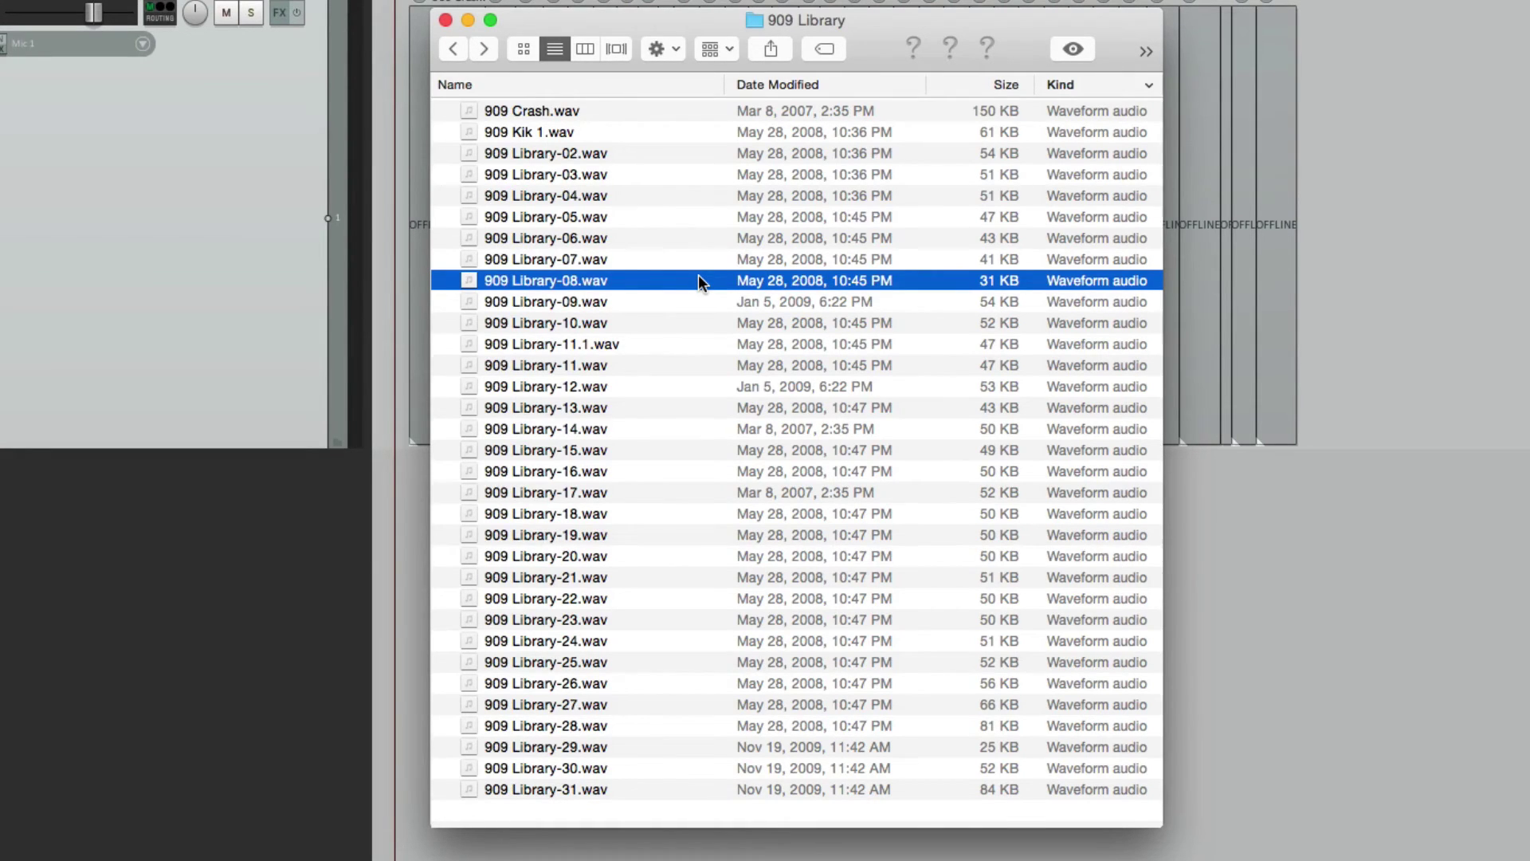
Open Desktop/REAPER Peak Files in a new Finder window
key(super+n)
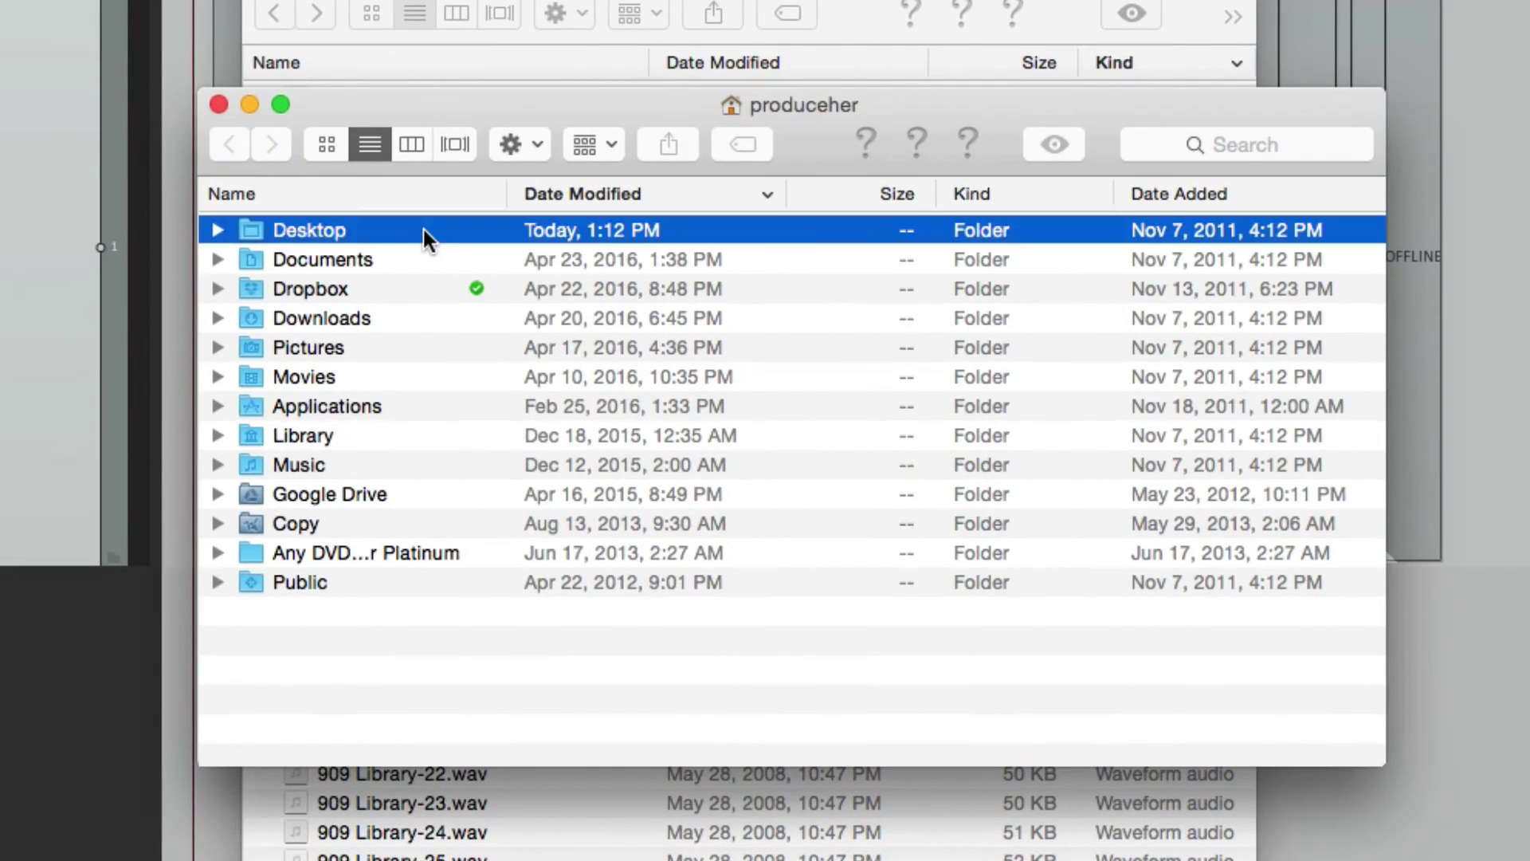
double_click(423, 229)
double_click(466, 225)
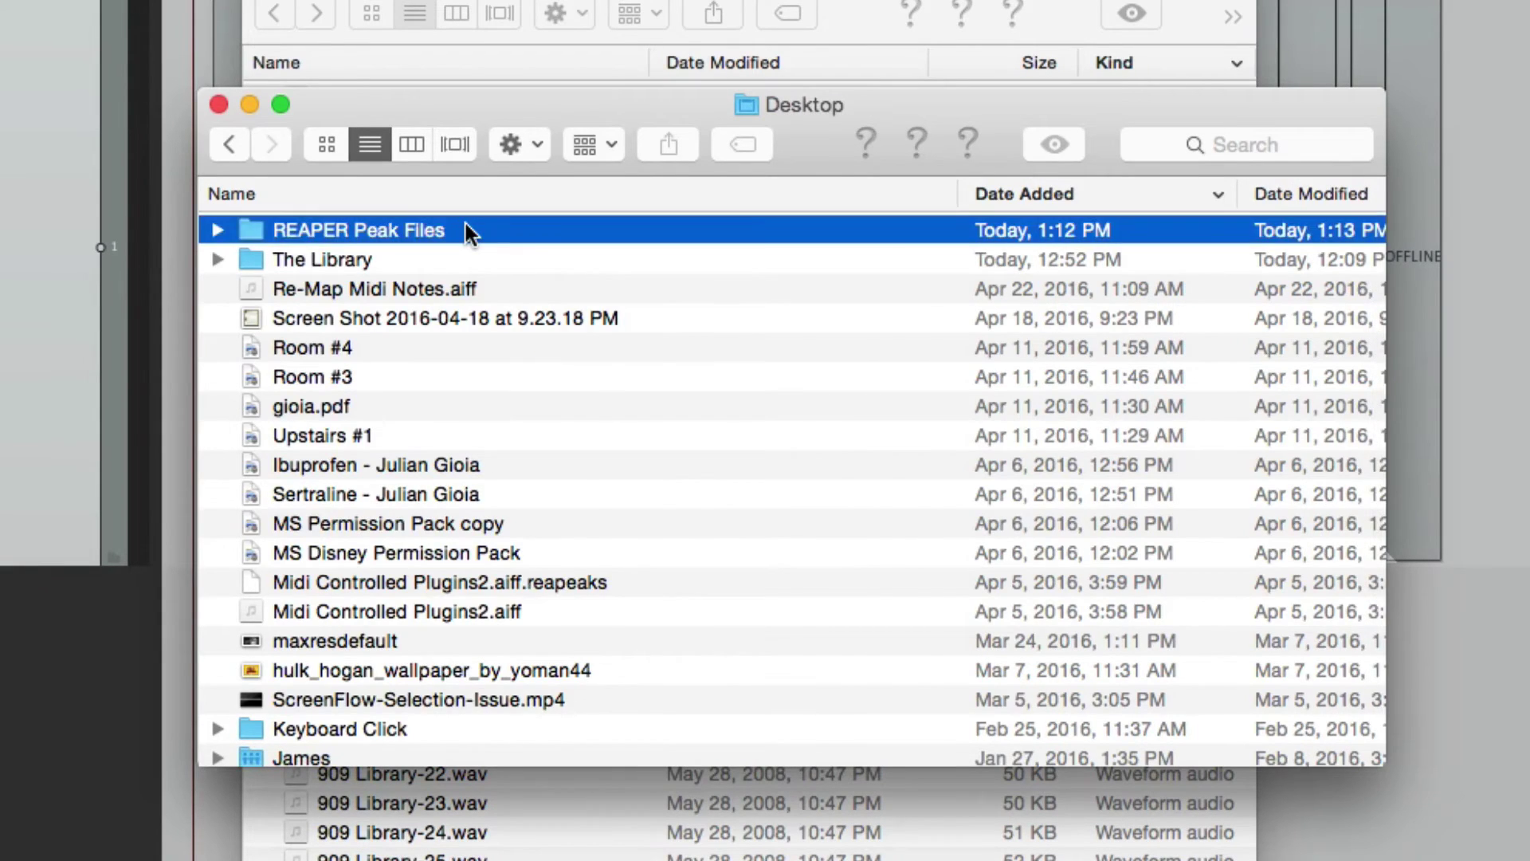
scroll(598, 407, down, 5)
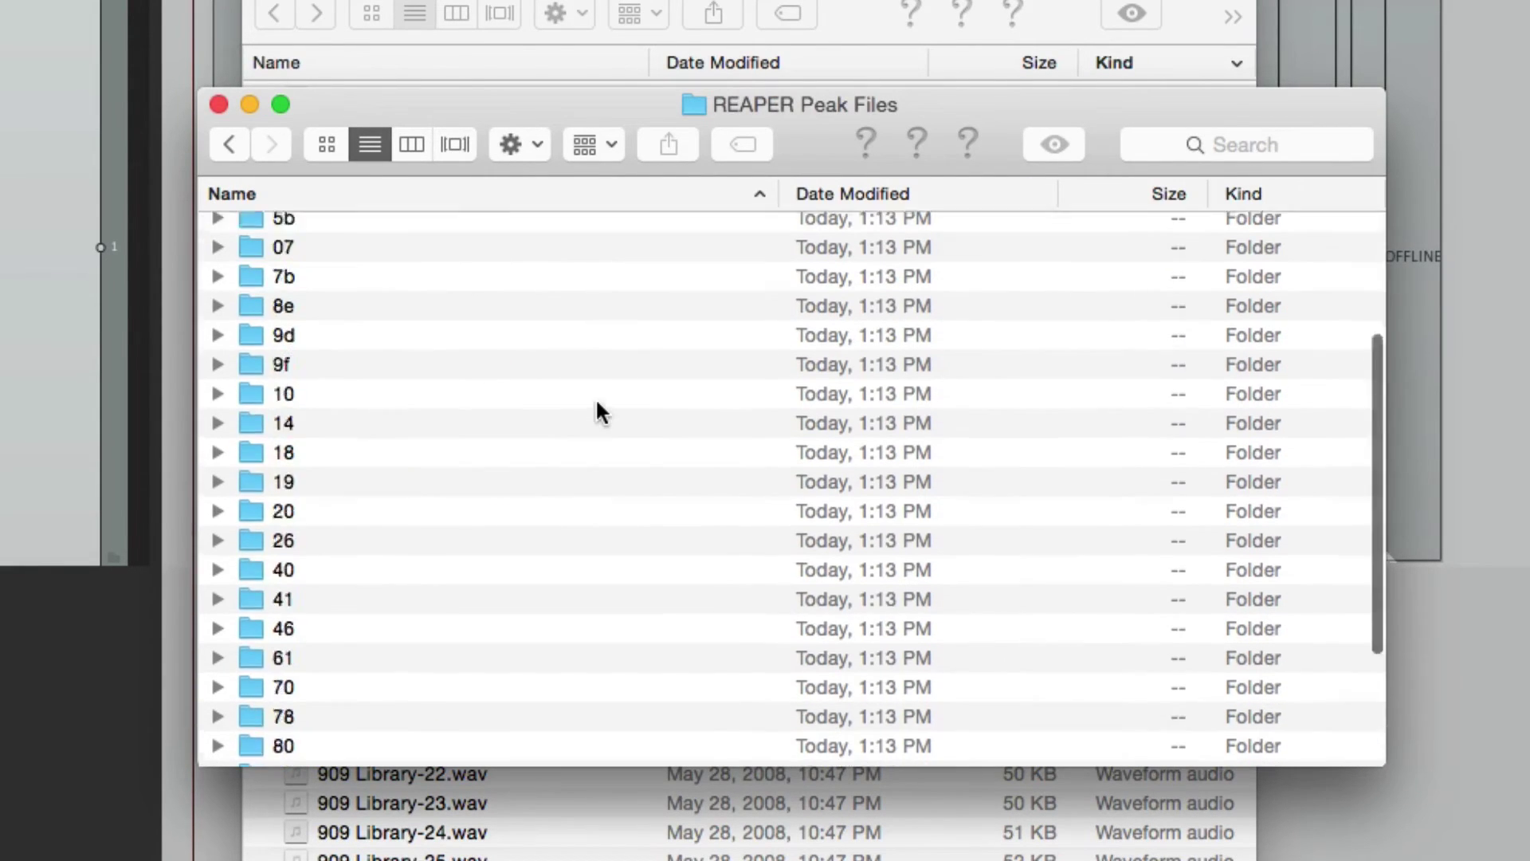
scroll(598, 406, up, 5)
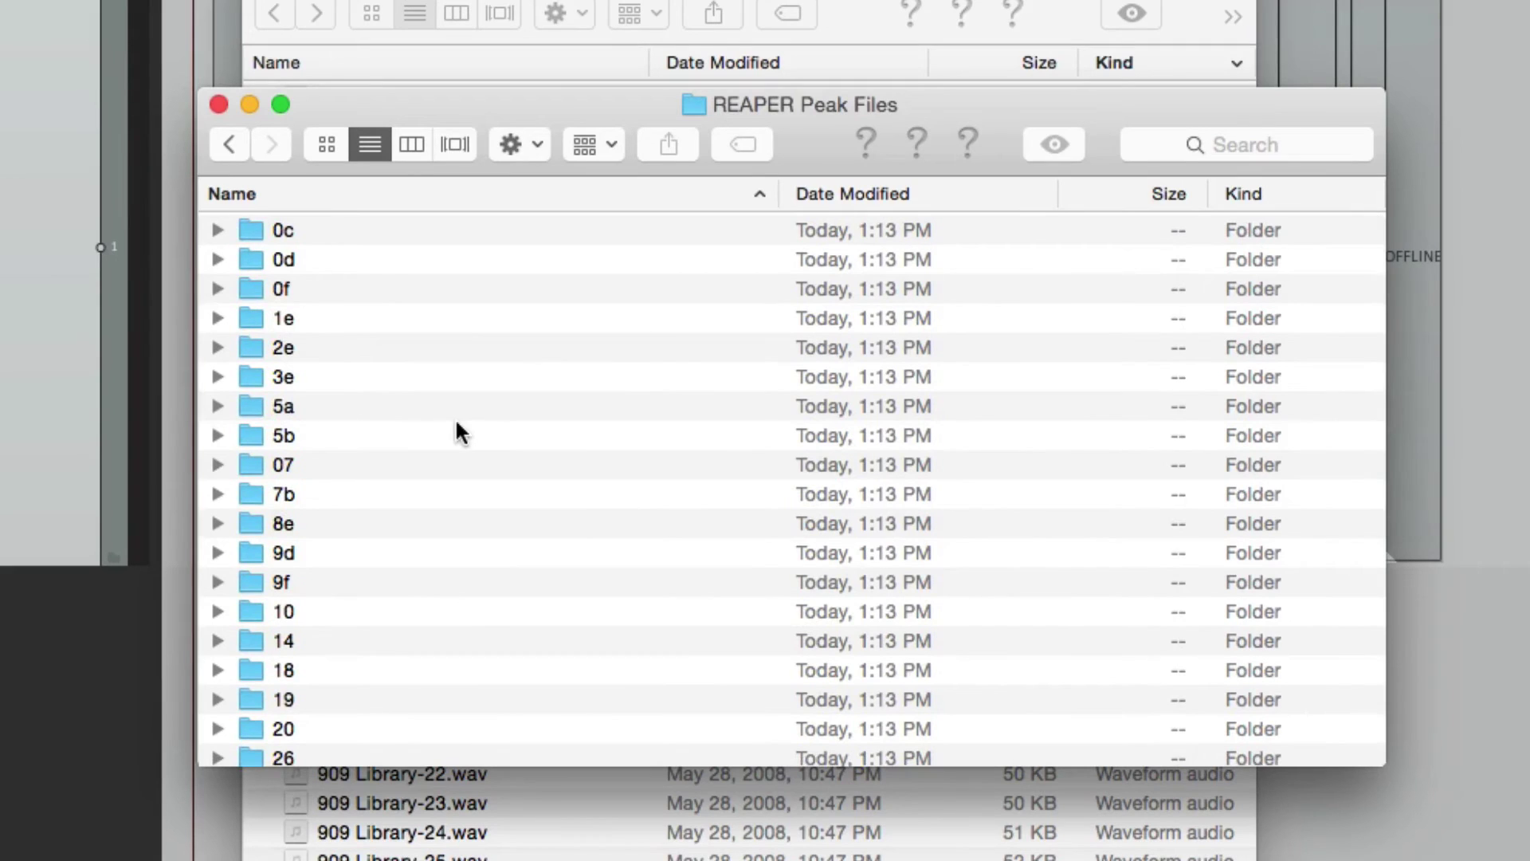
Expand subfolders 0c and 0d to view their .reapeaks files, then close the window
click(217, 230)
click(217, 230)
click(218, 258)
scroll(410, 557, down, 5)
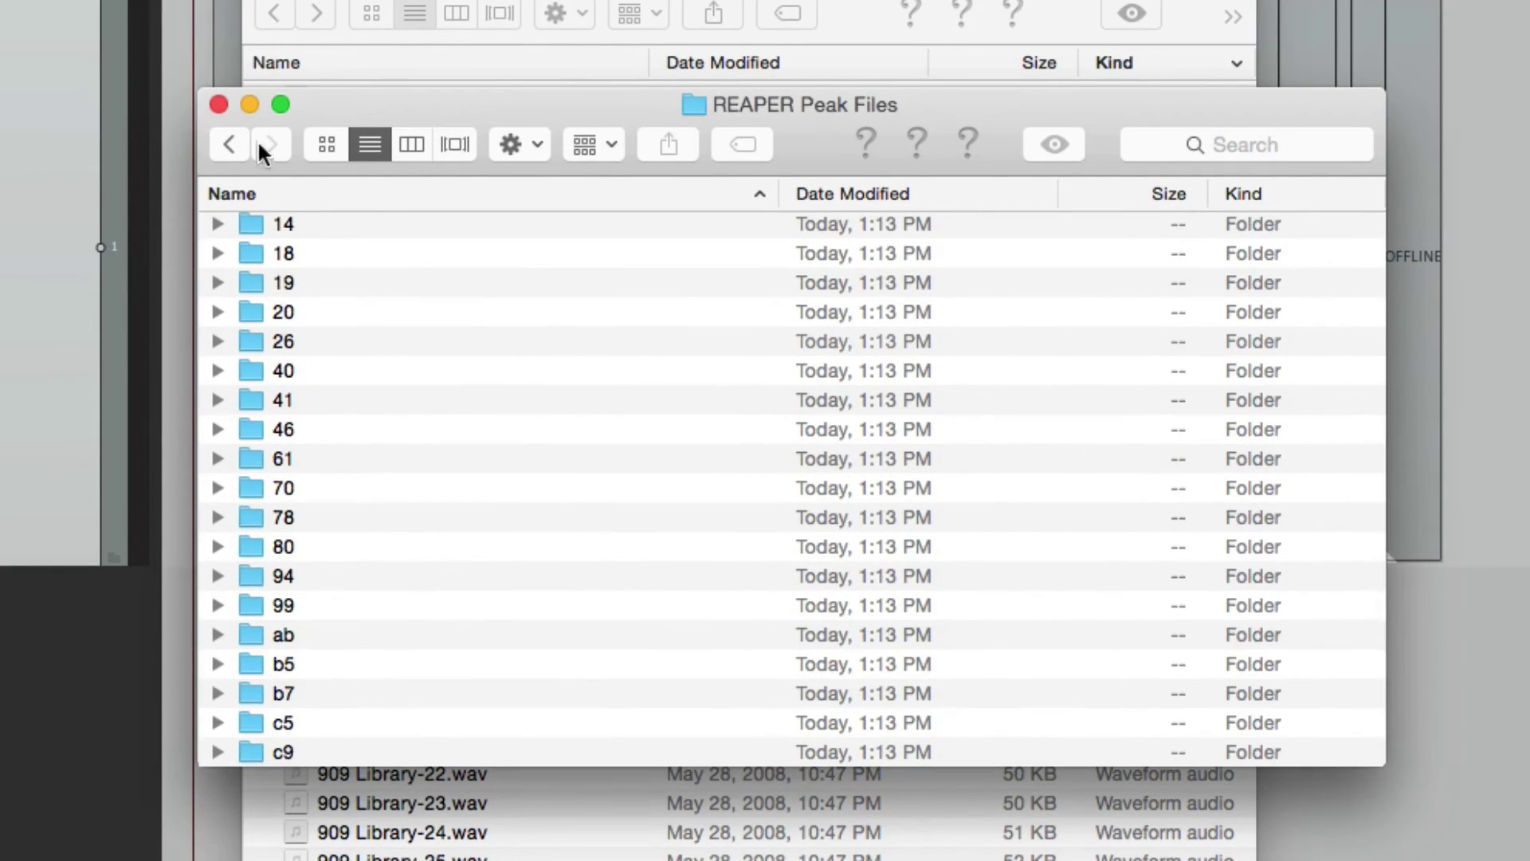
click(219, 104)
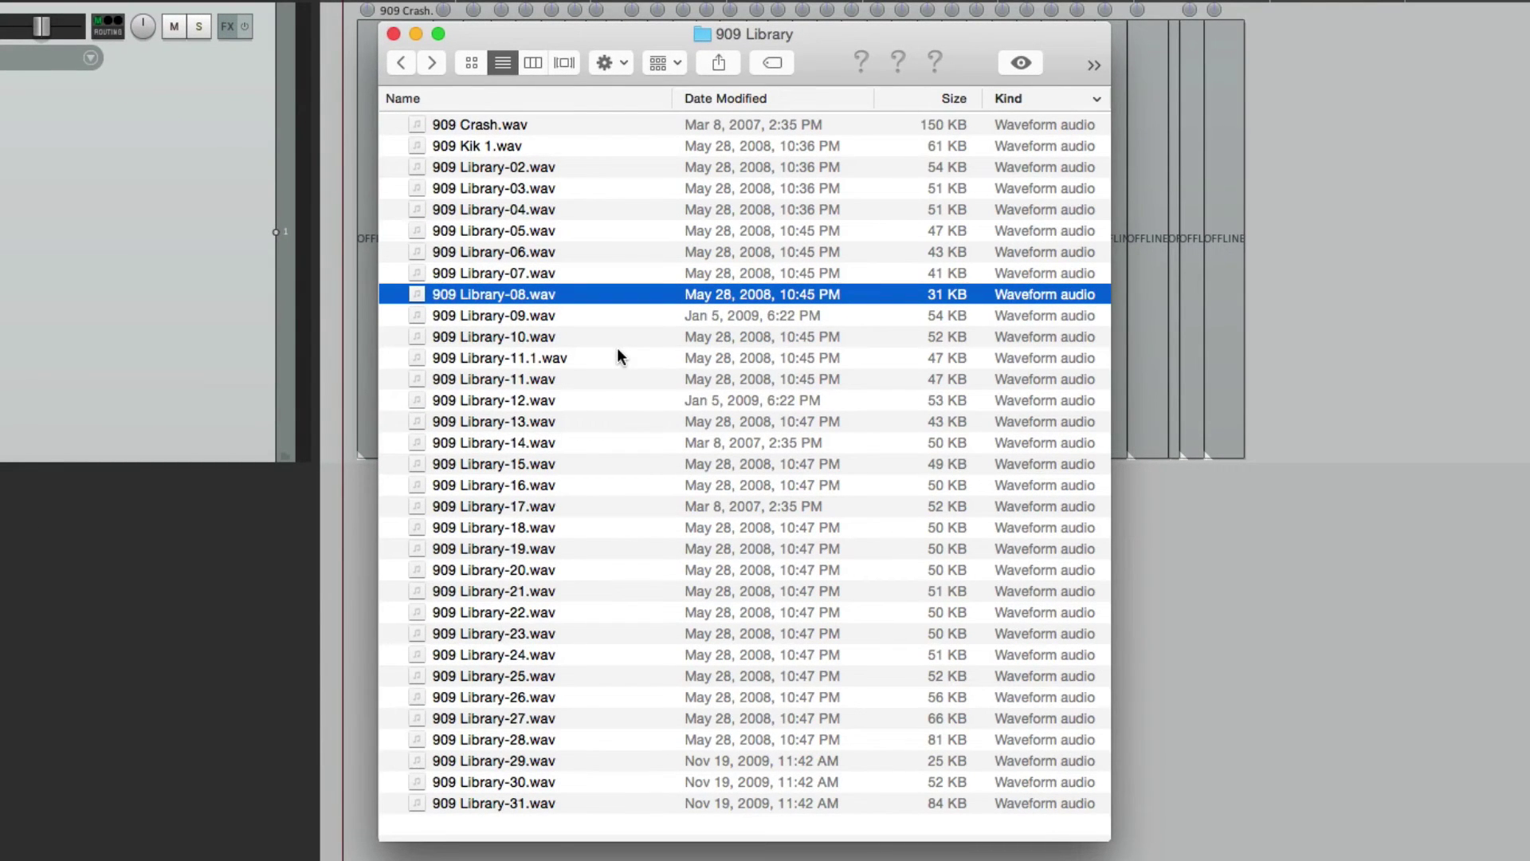
Select 909 Library-06.wav in the sample list
click(629, 251)
scroll(631, 414, down, 1)
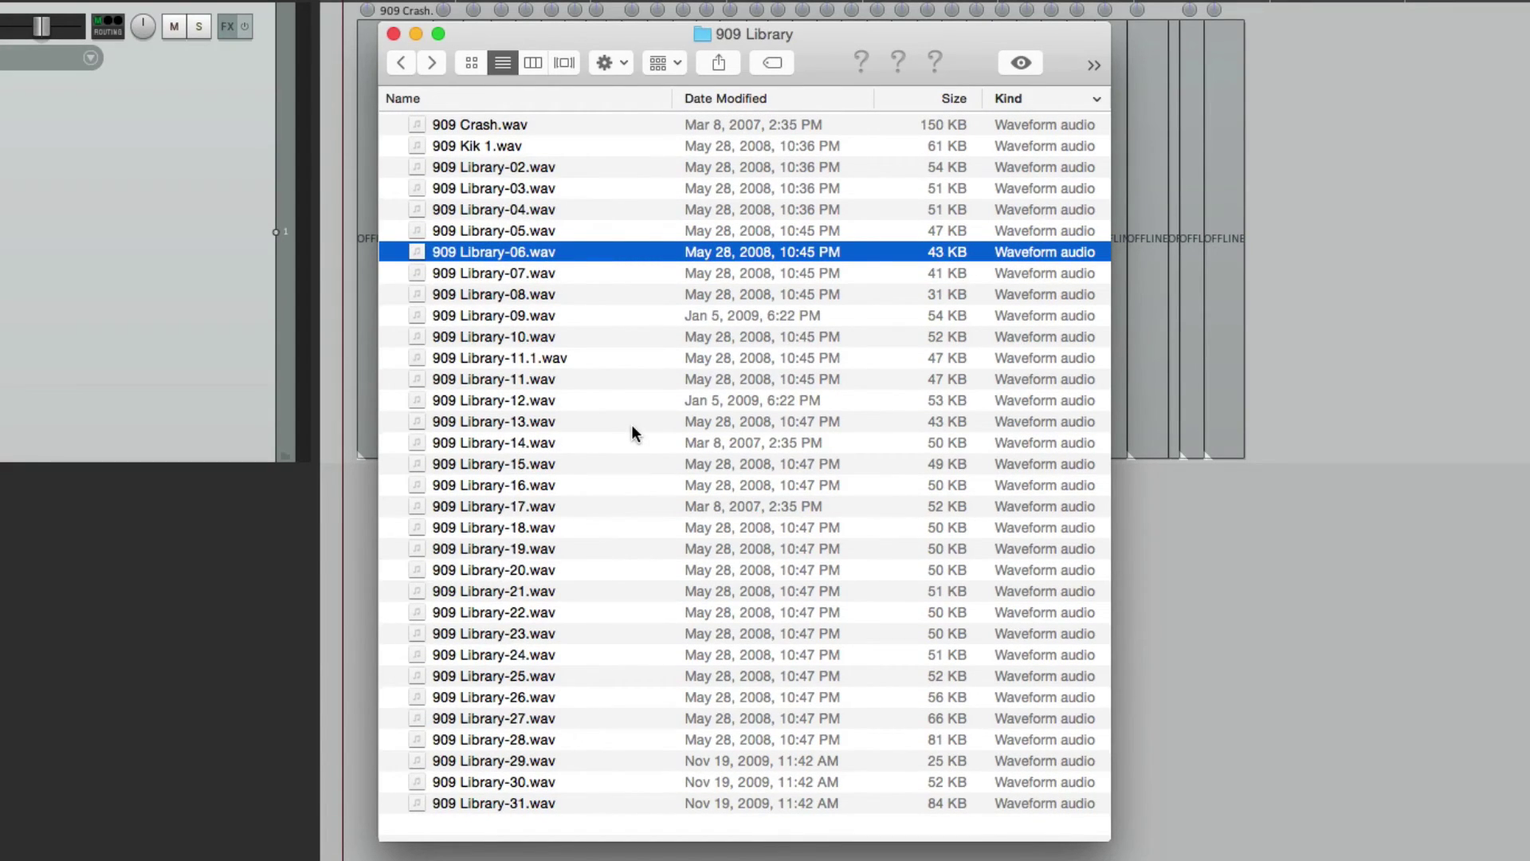
scroll(628, 382, up, 1)
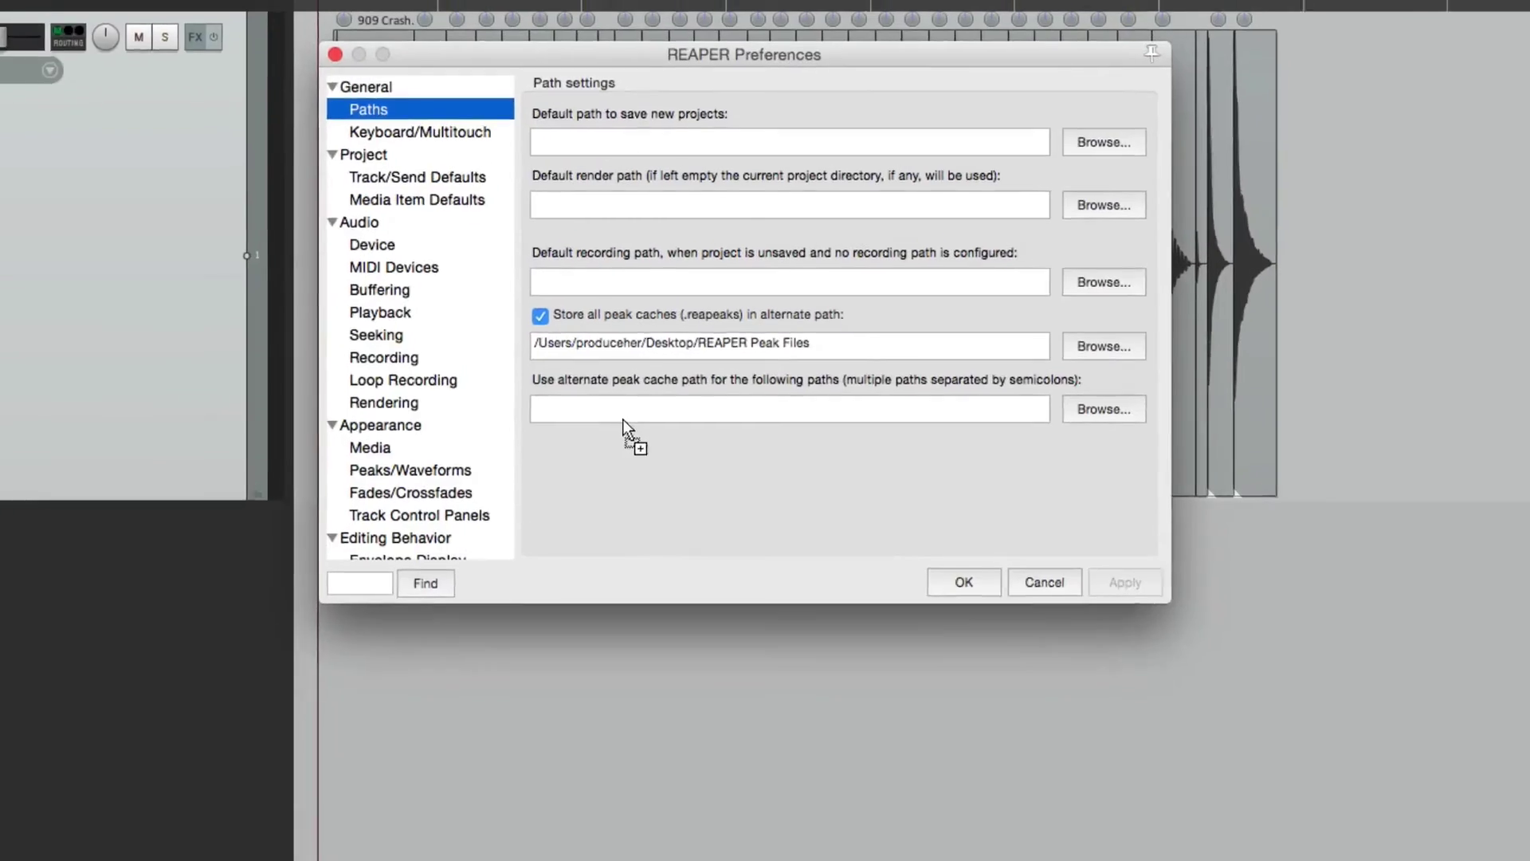
drag(623, 419, 623, 421)
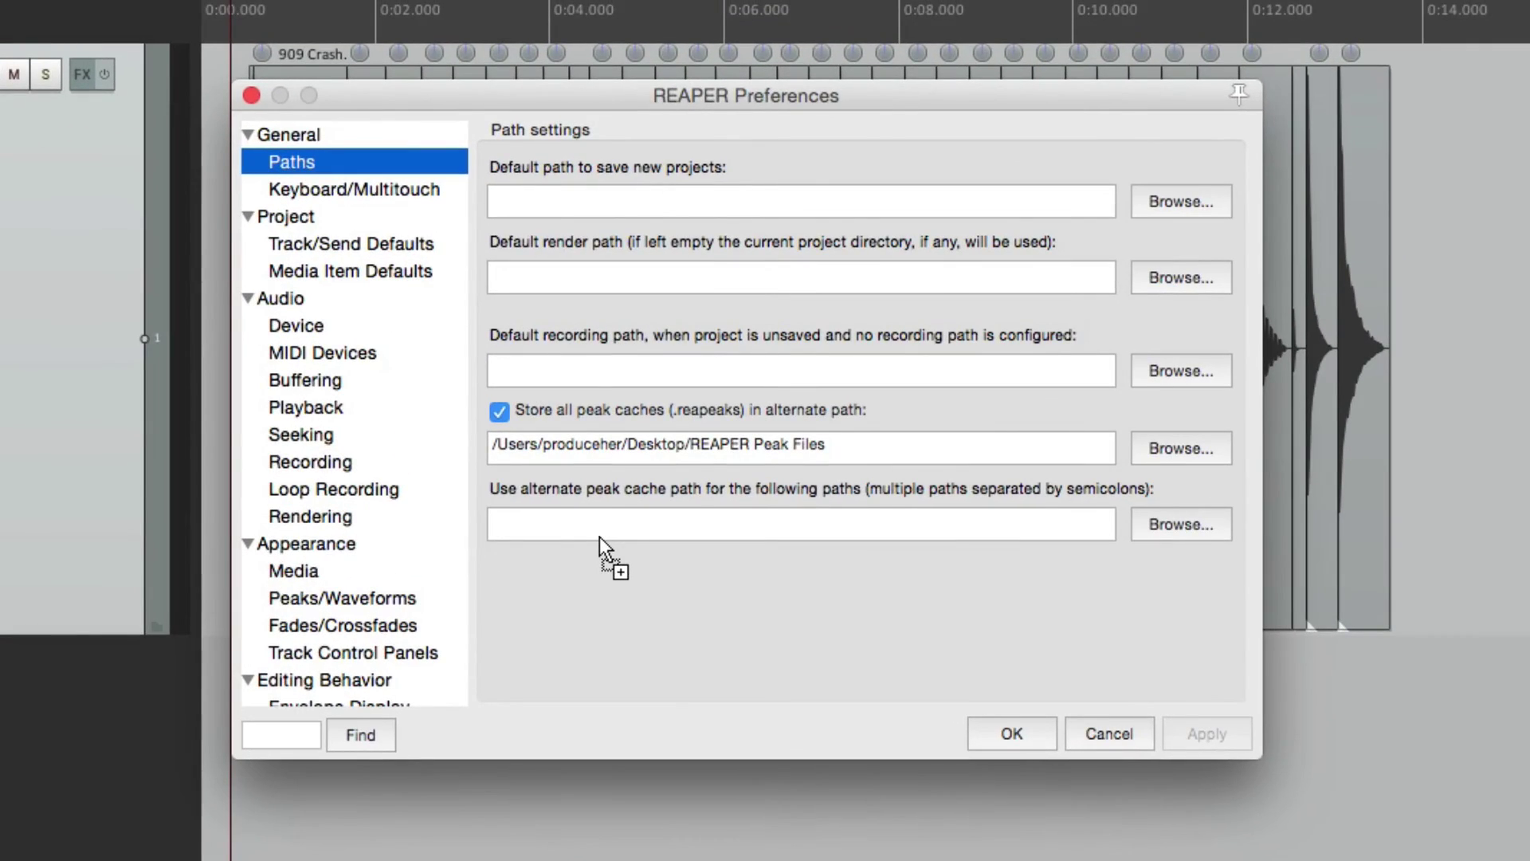